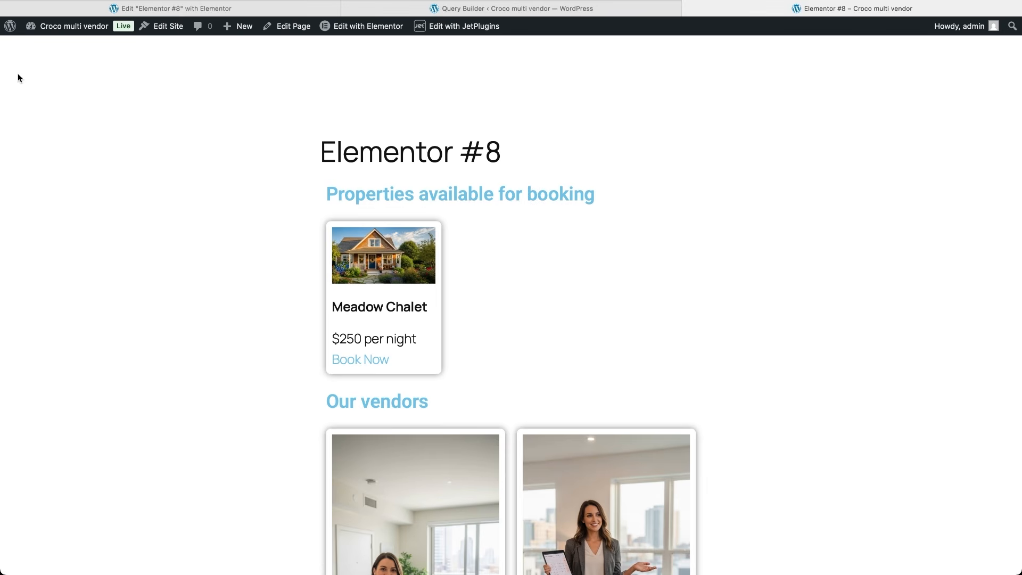
Step: Open JetEngine's Profile Builder settings in the WordPress dashboard
left_click(10, 27)
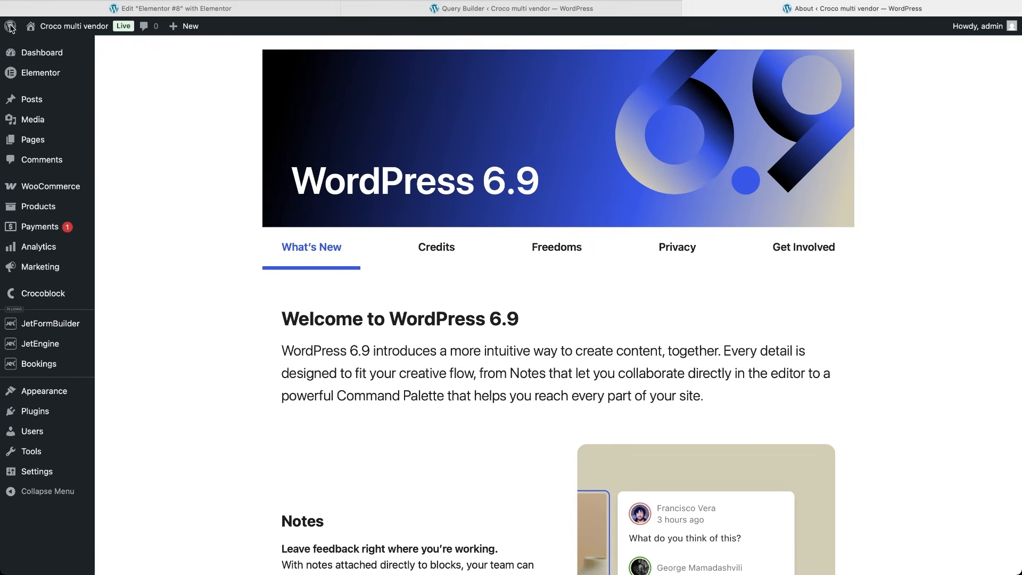
mouse_move(47, 346)
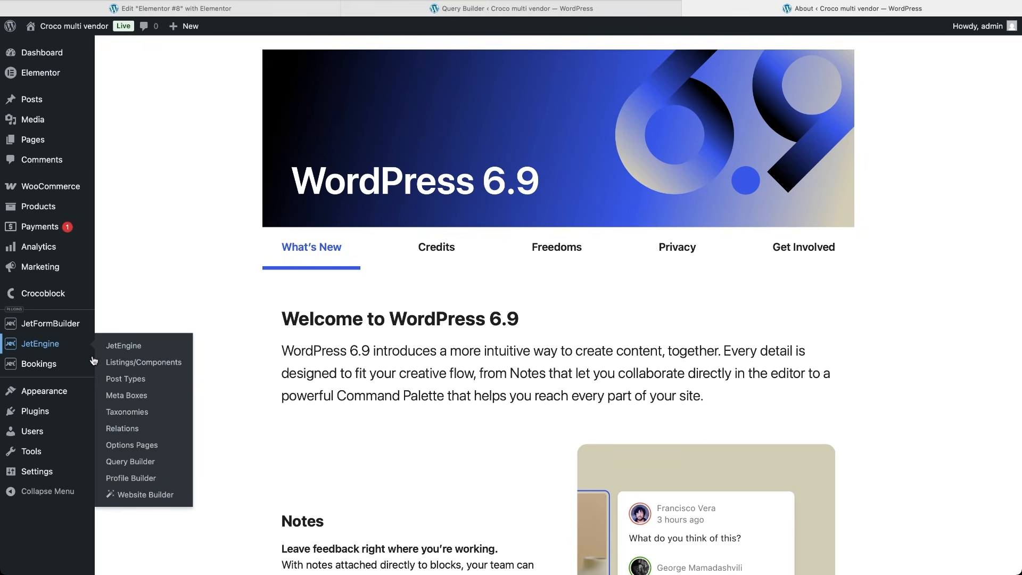
left_click(133, 478)
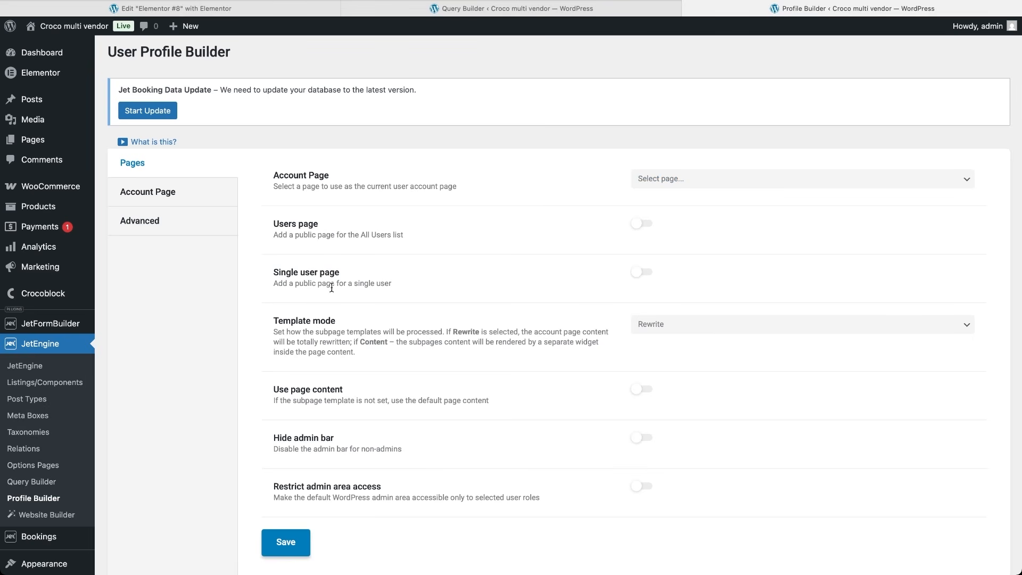
Step: Set the profile pages' template mode to Content and save the Profile Builder settings
left_click_drag(296, 237, 334, 237)
left_click(334, 237)
scroll(411, 338, "down", 3)
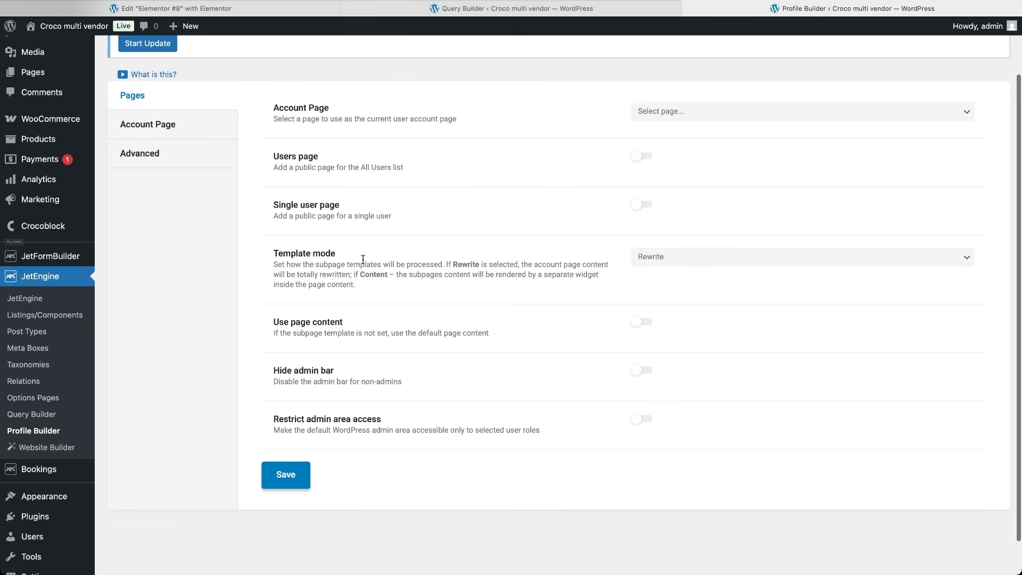
left_click(652, 259)
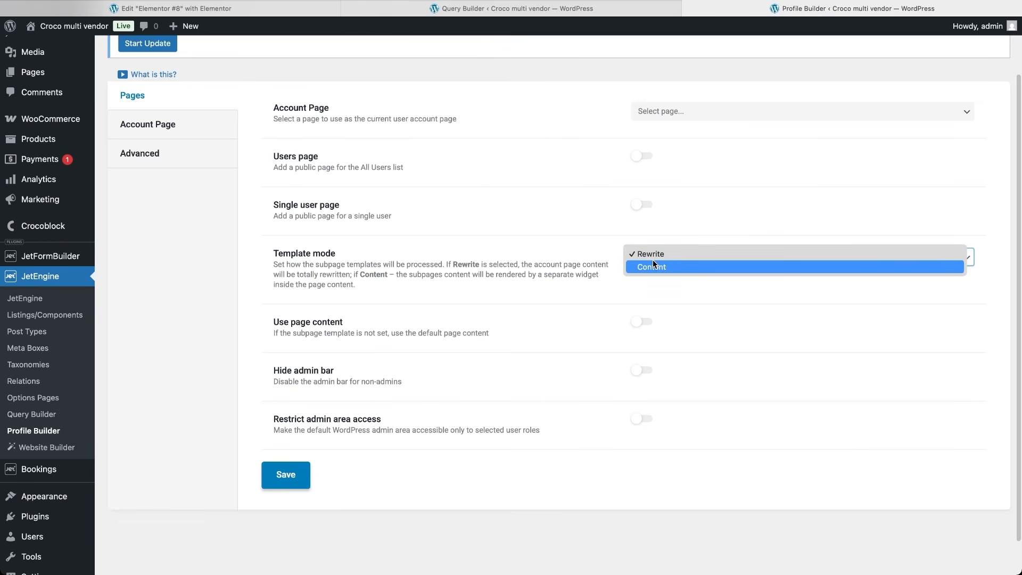
left_click(679, 269)
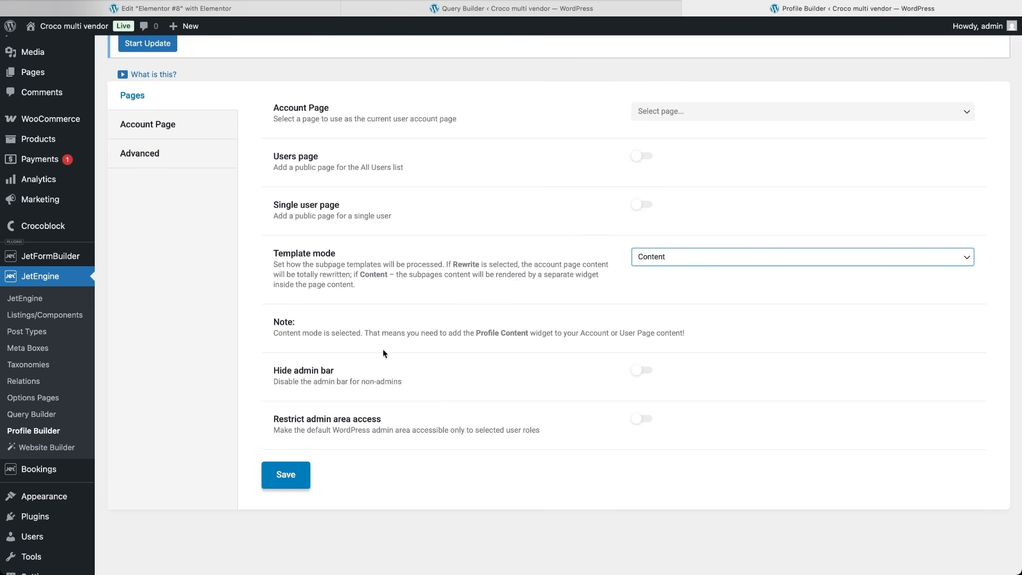
left_click(285, 475)
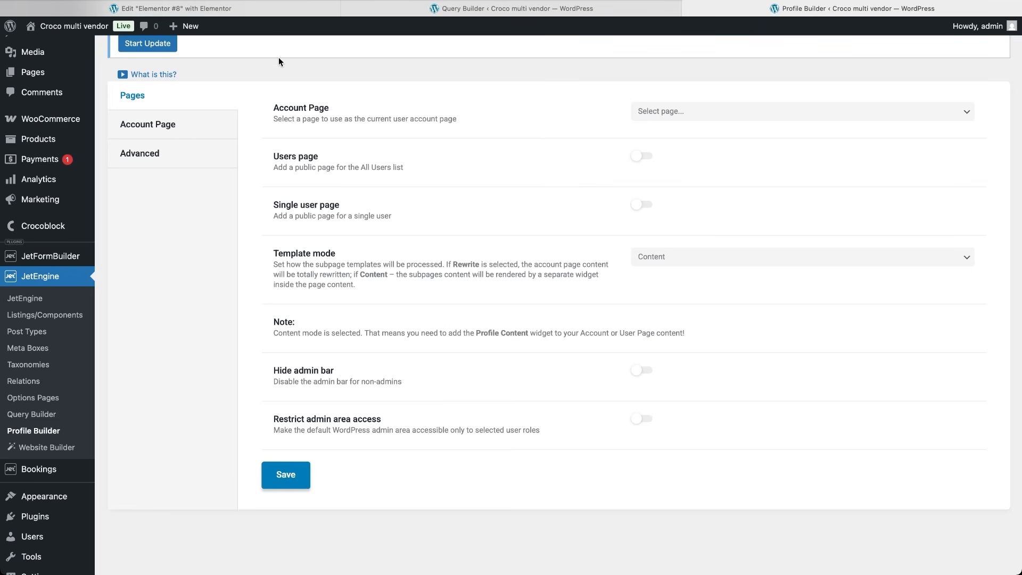
Step: Leave the Elementor #8 editor, create a new page titled Account and open it for editing with Elementor
left_click(261, 10)
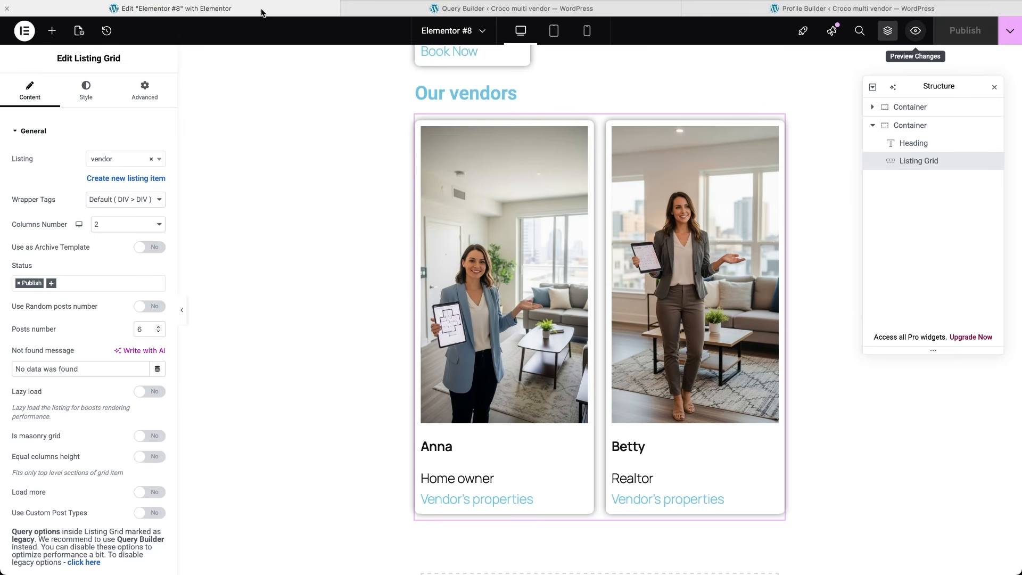
left_click(24, 30)
left_click(50, 187)
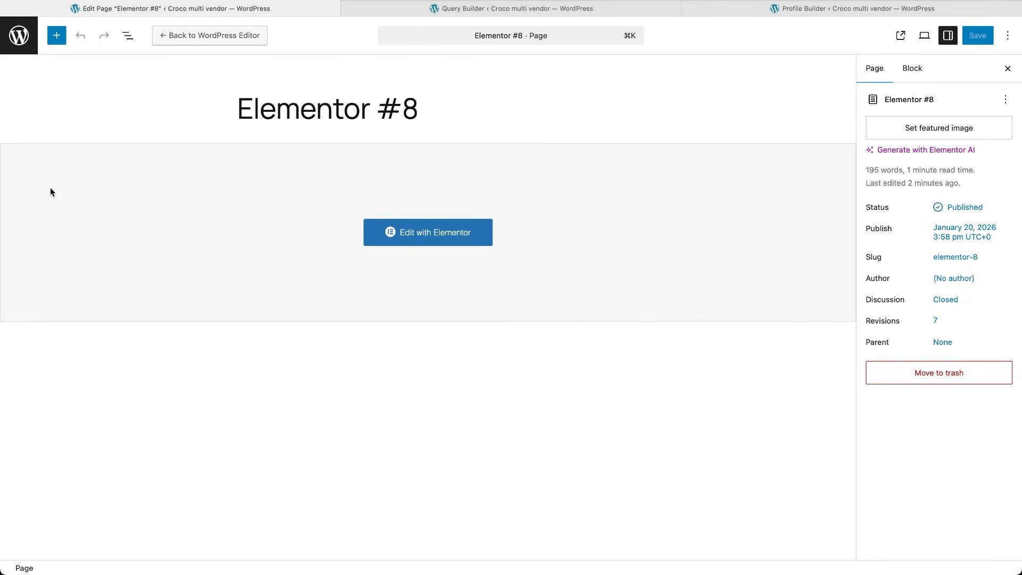
left_click(21, 42)
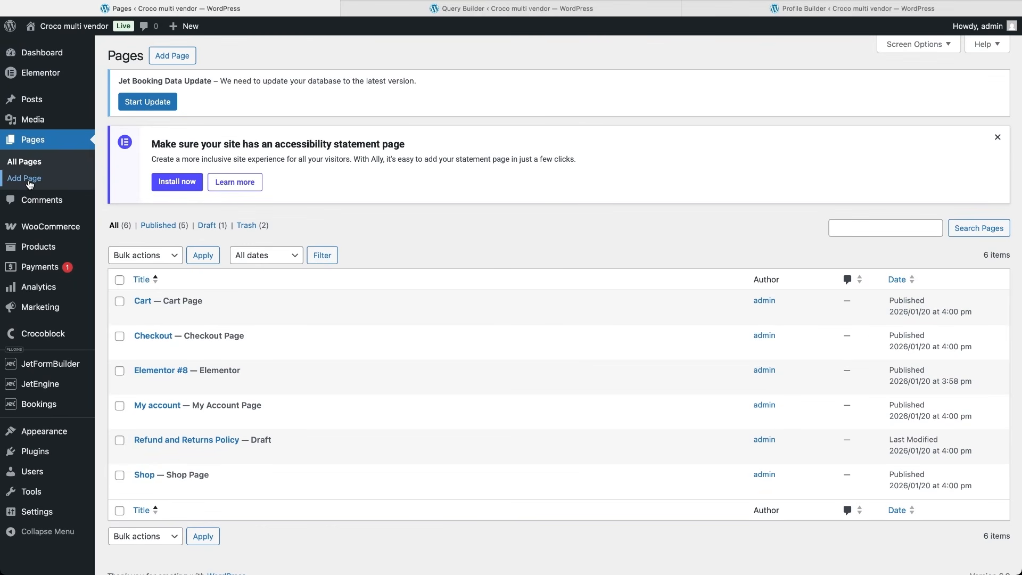
left_click(28, 179)
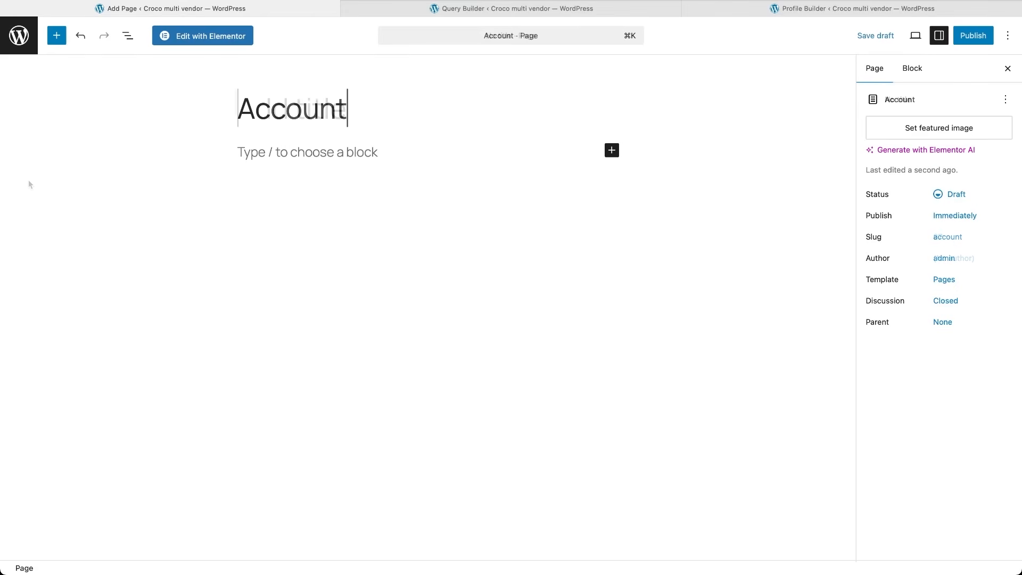
left_click(212, 34)
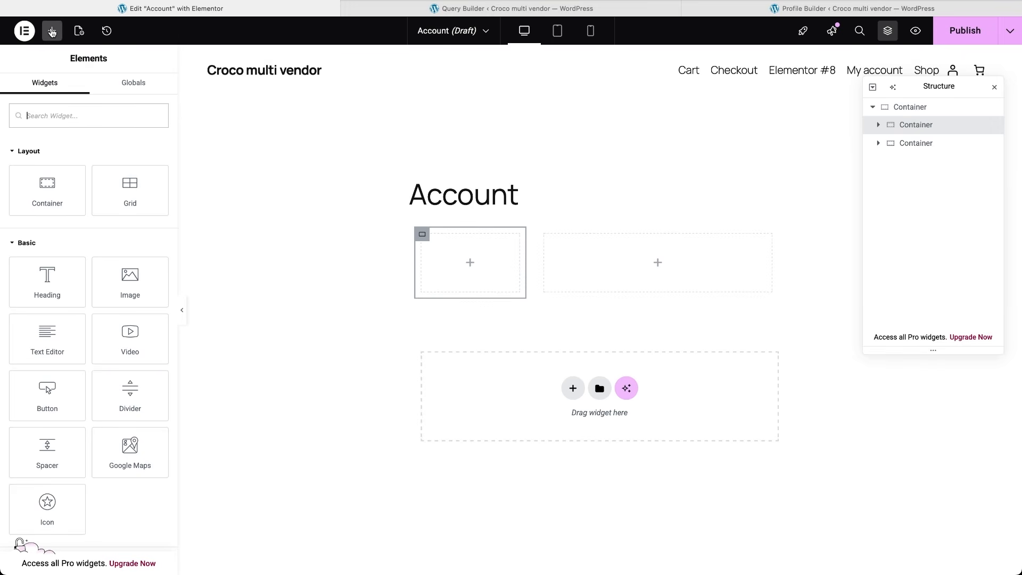
Step: Add a Profile Menu widget to the narrower container of the Account page and set its menu layout to Vertical
left_click(51, 32)
type("profi")
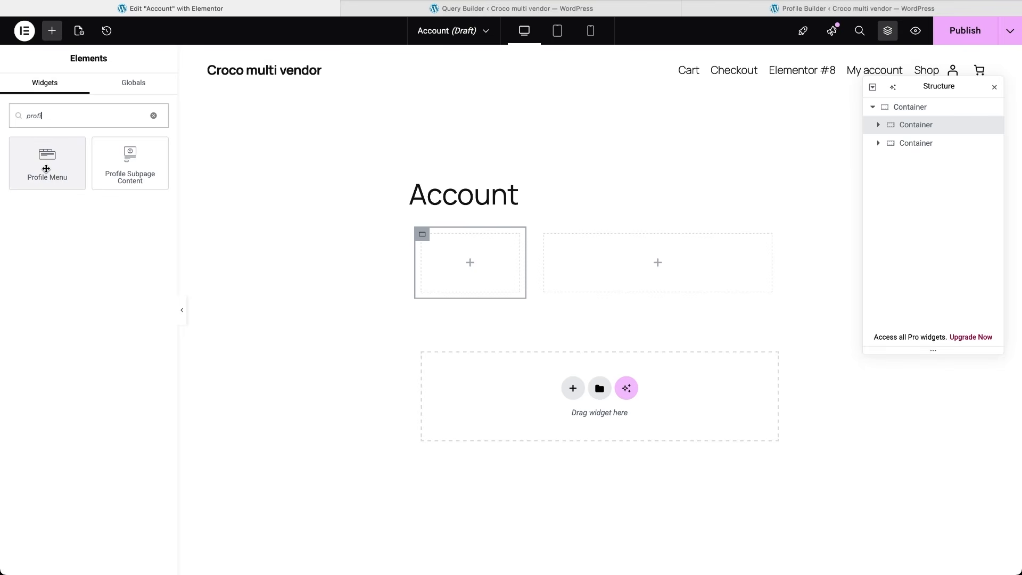
left_click(46, 169)
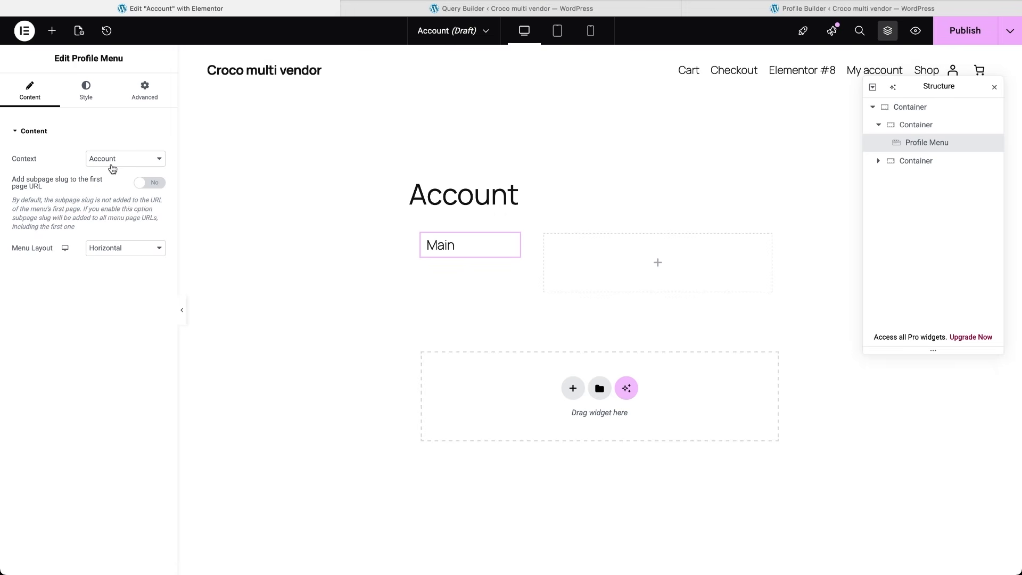
left_click(85, 93)
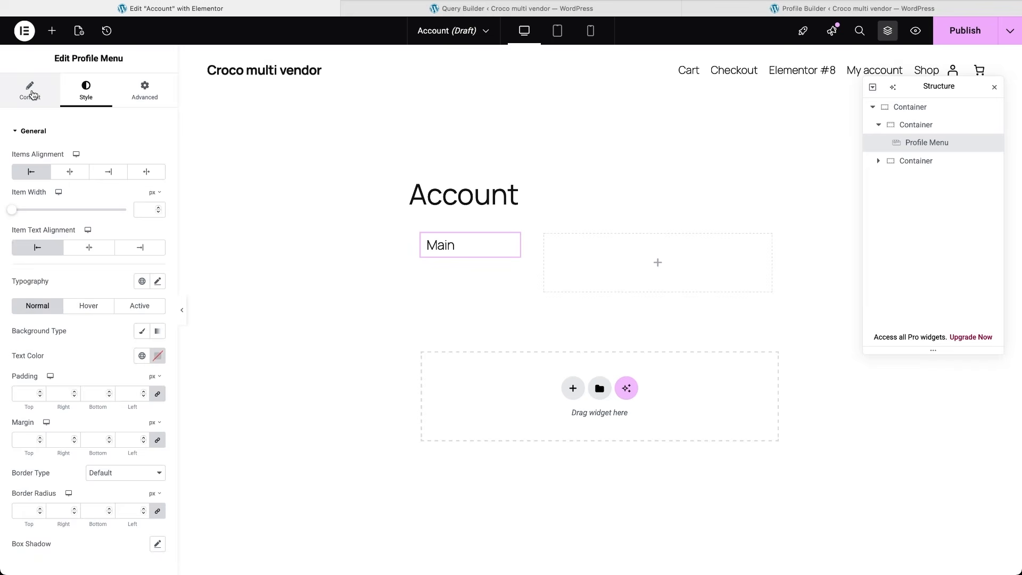
left_click(31, 94)
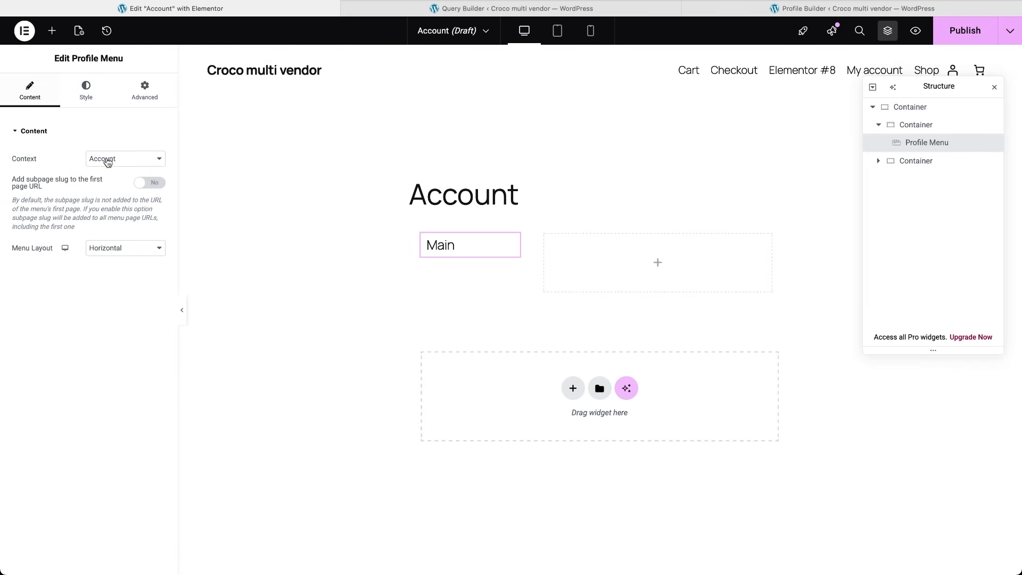
left_click(113, 248)
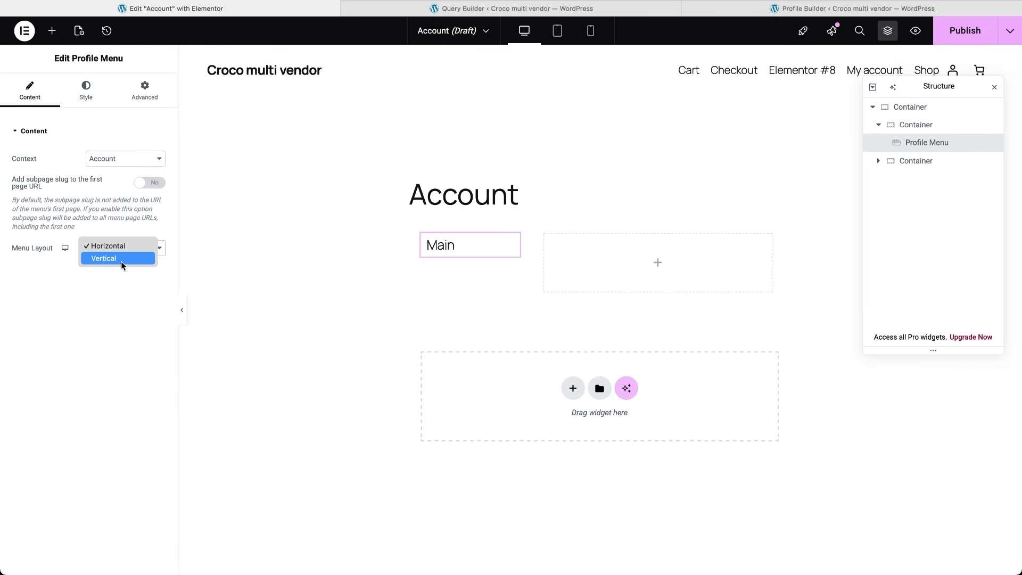
left_click(120, 261)
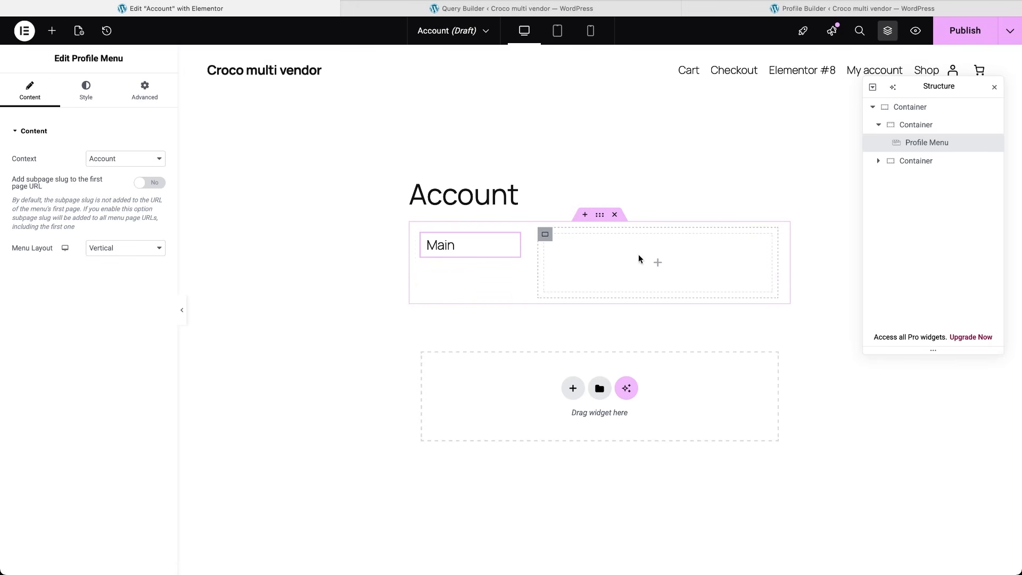
Step: Add a Profile Subpage Content widget to the wider container beside the profile menu
left_click(832, 230)
left_click(907, 161)
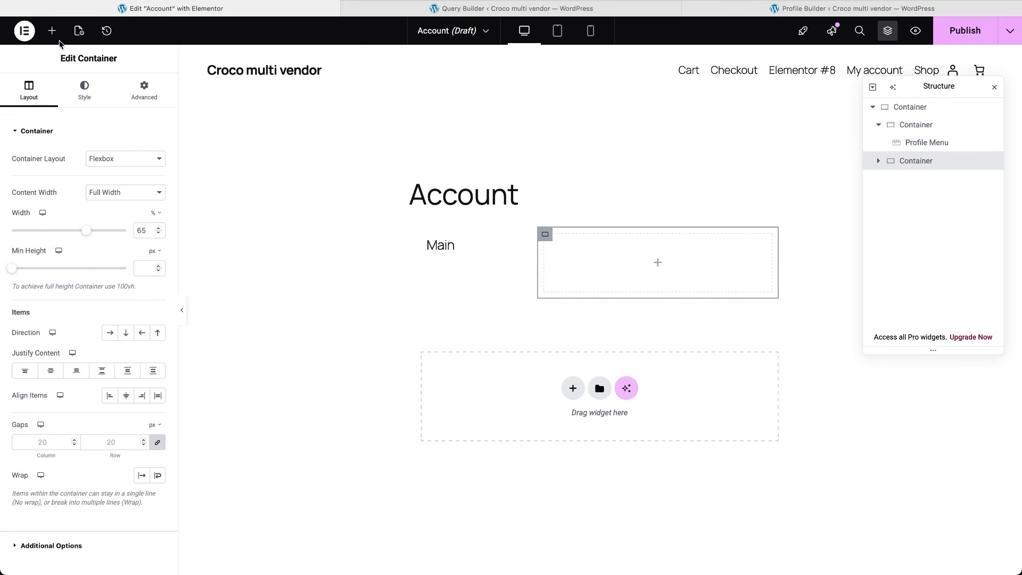
left_click(53, 32)
type("subpage")
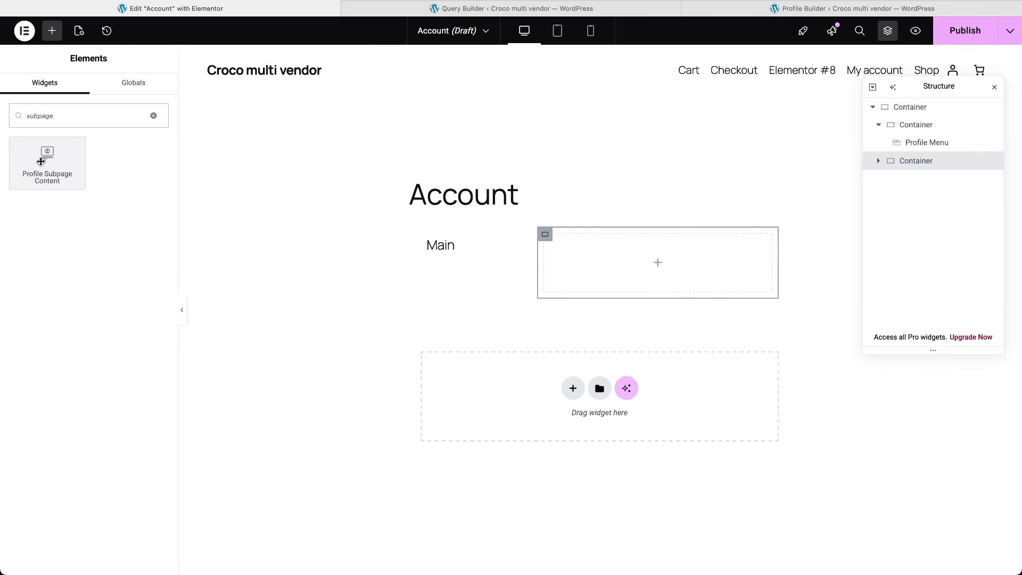
left_click(40, 161)
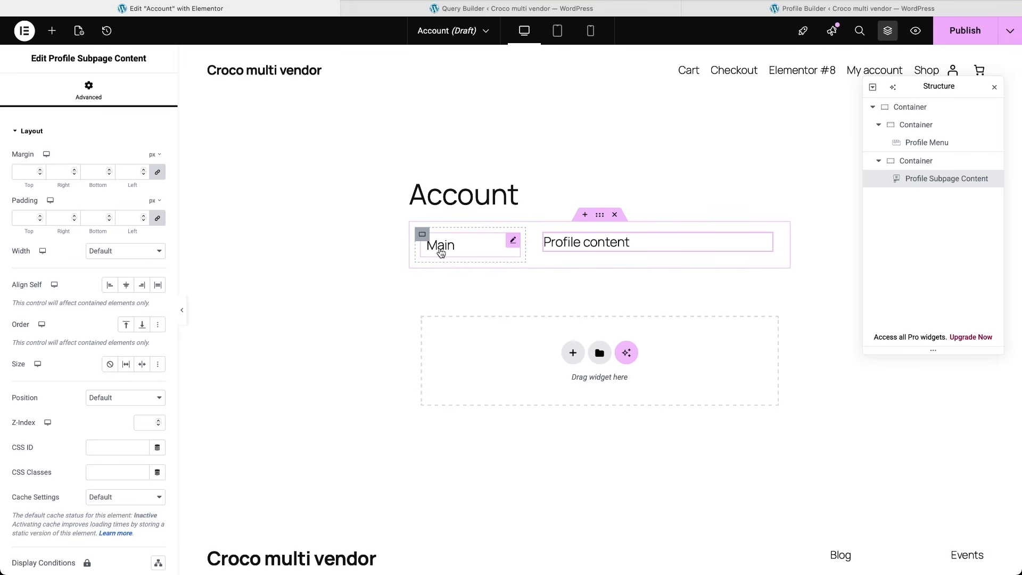
Step: Add a Button widget below the profile menu in the same container and set its text to Log Out
left_click(923, 124)
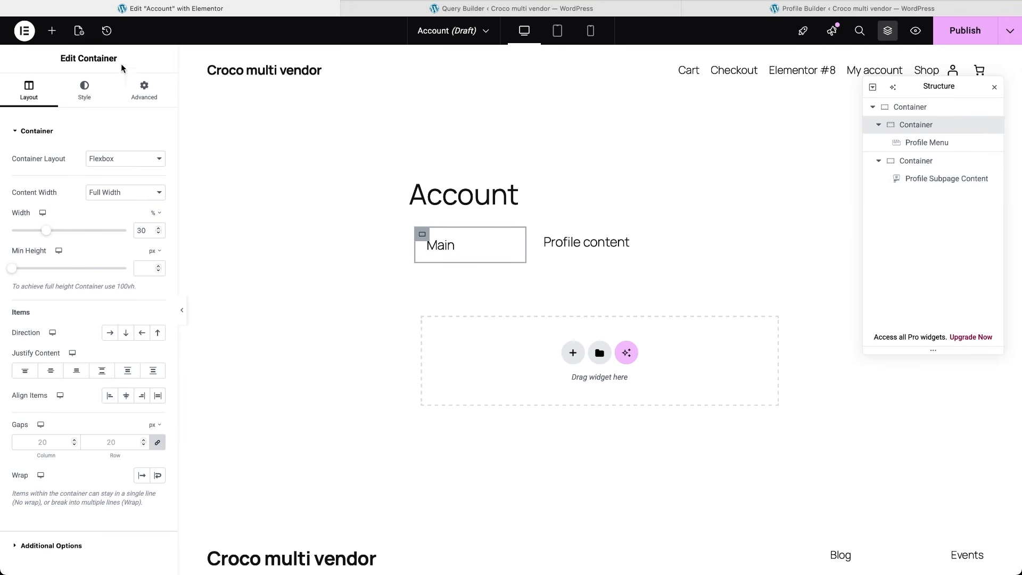
left_click(51, 31)
left_click(47, 157)
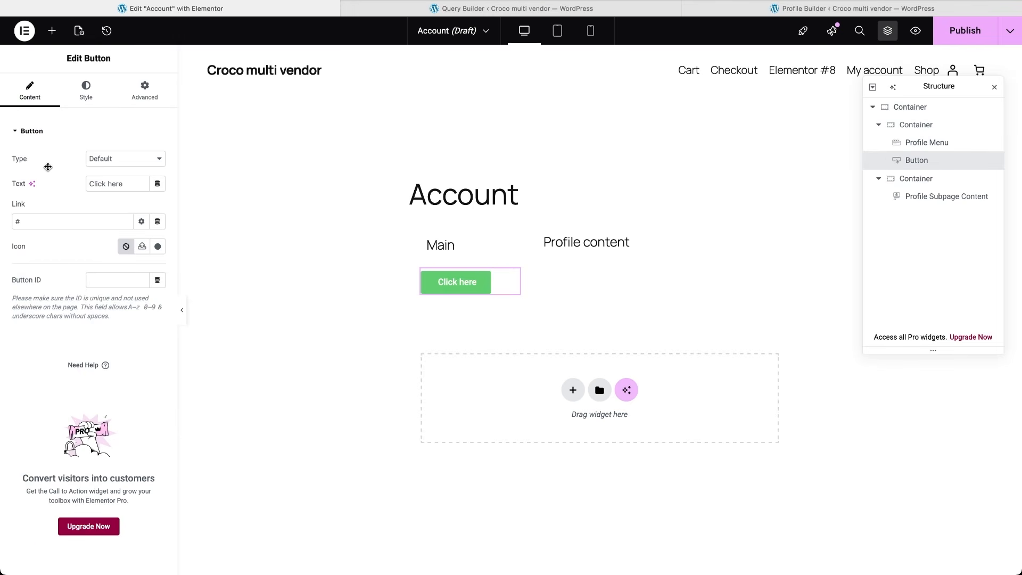
triple_click(141, 184)
type("Log Out")
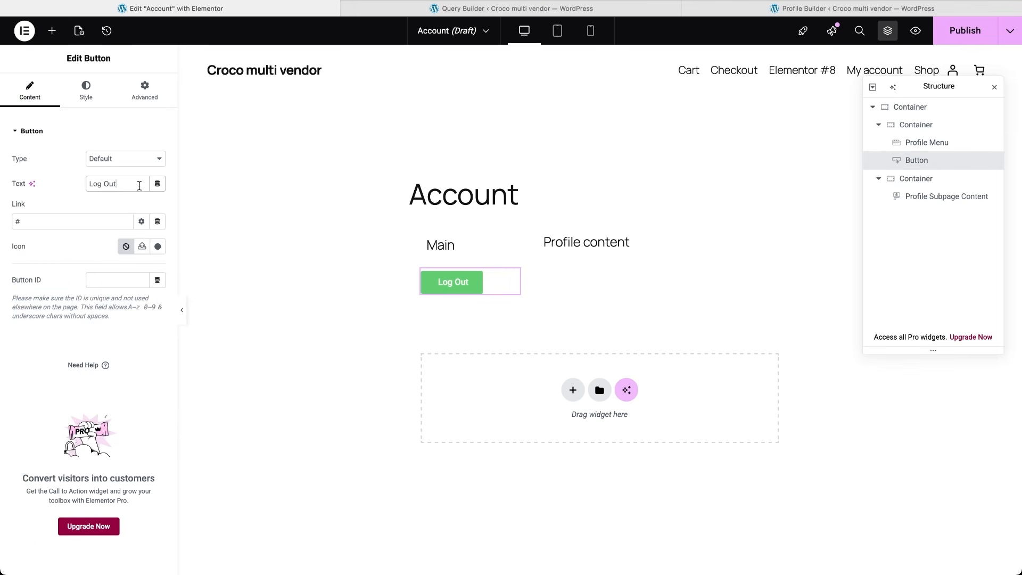
triple_click(41, 225)
type("http://croco-multi-vendor.local")
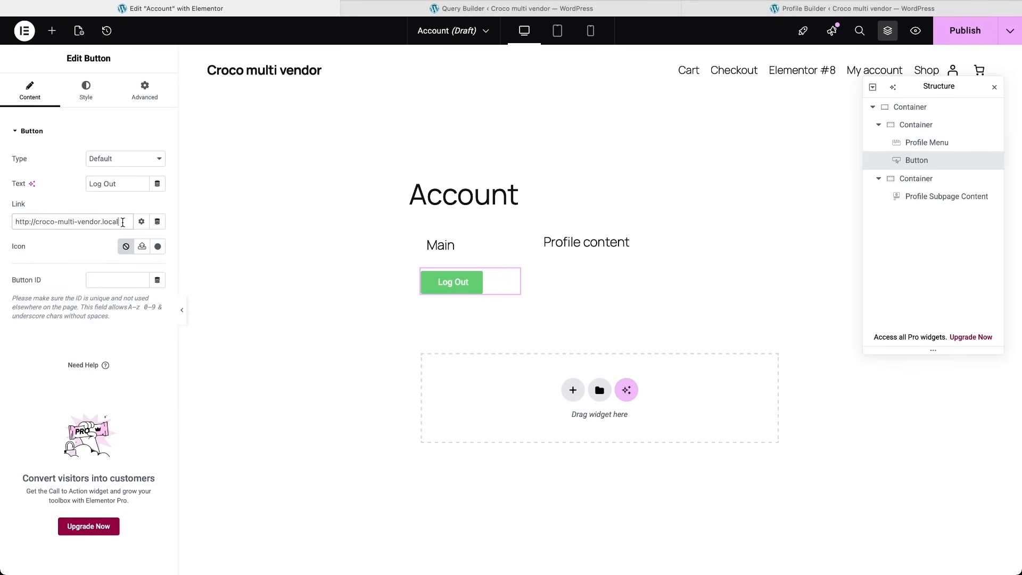
type("/wp-login.php?action=logout")
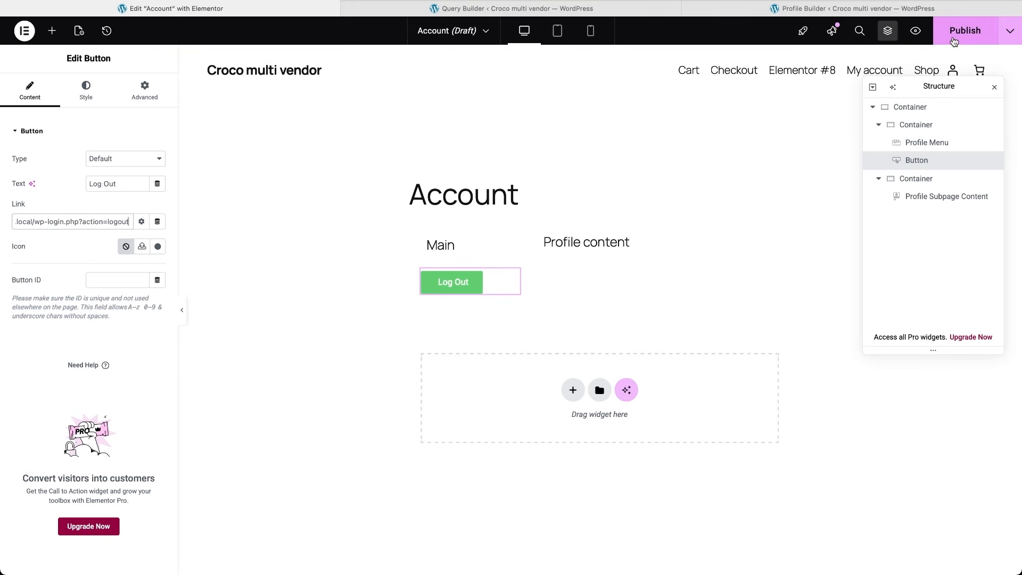
left_click(965, 31)
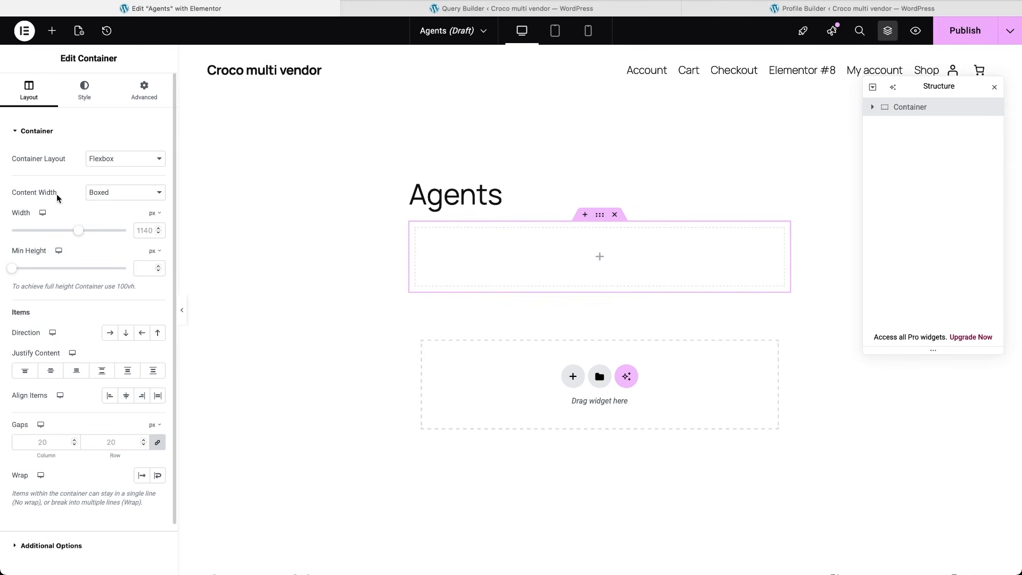
Step: Add a Listing Grid widget to the container of the Agents page and choose the vendor listing for it
left_click(52, 31)
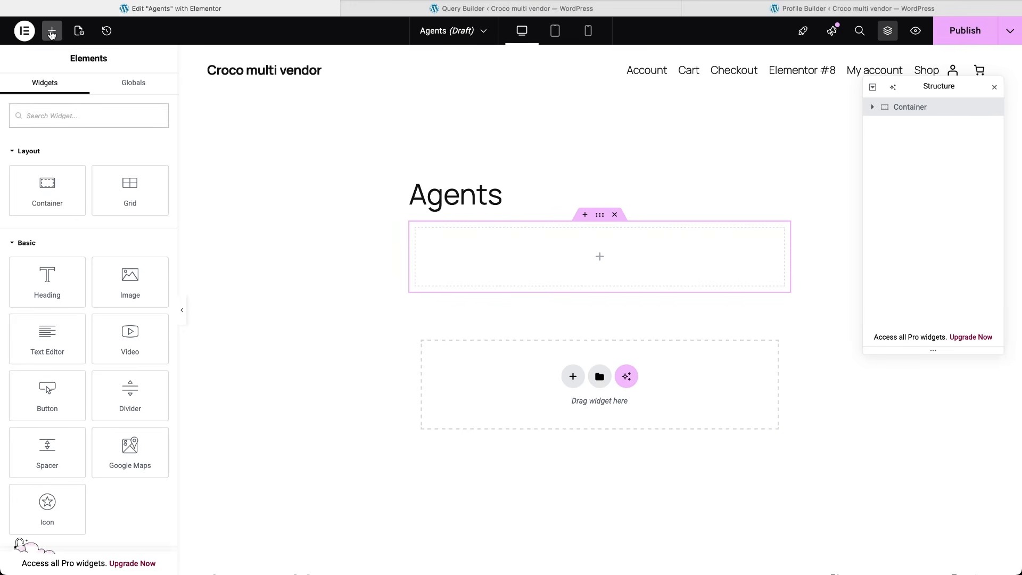
type("listing")
left_click(34, 158)
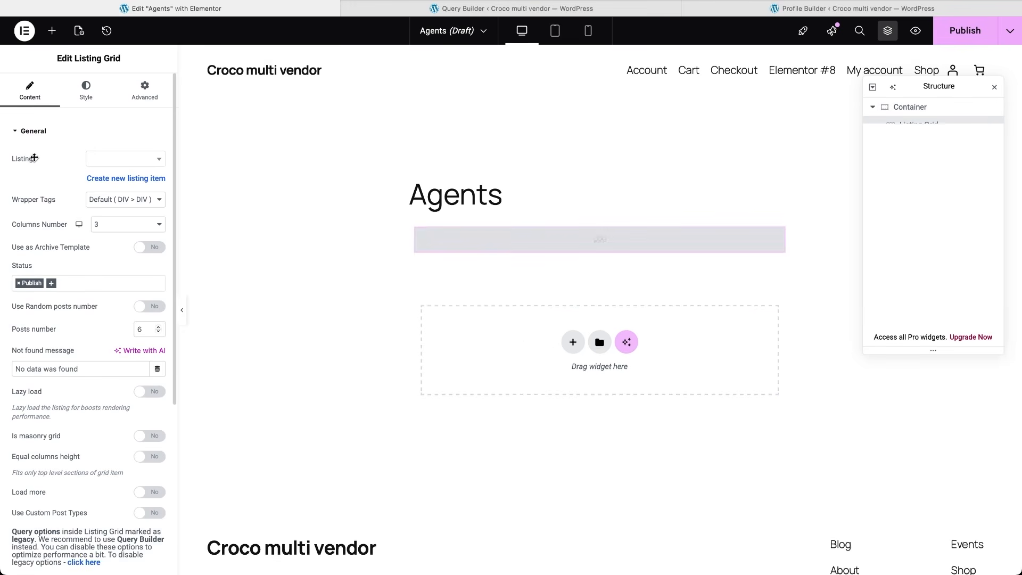
left_click(123, 158)
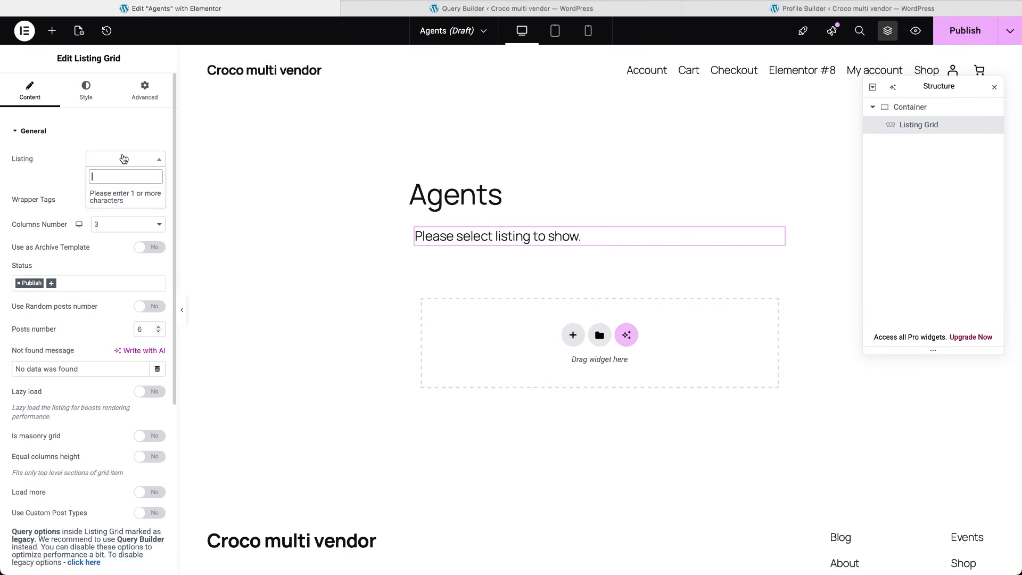
type("vendor")
left_click(125, 199)
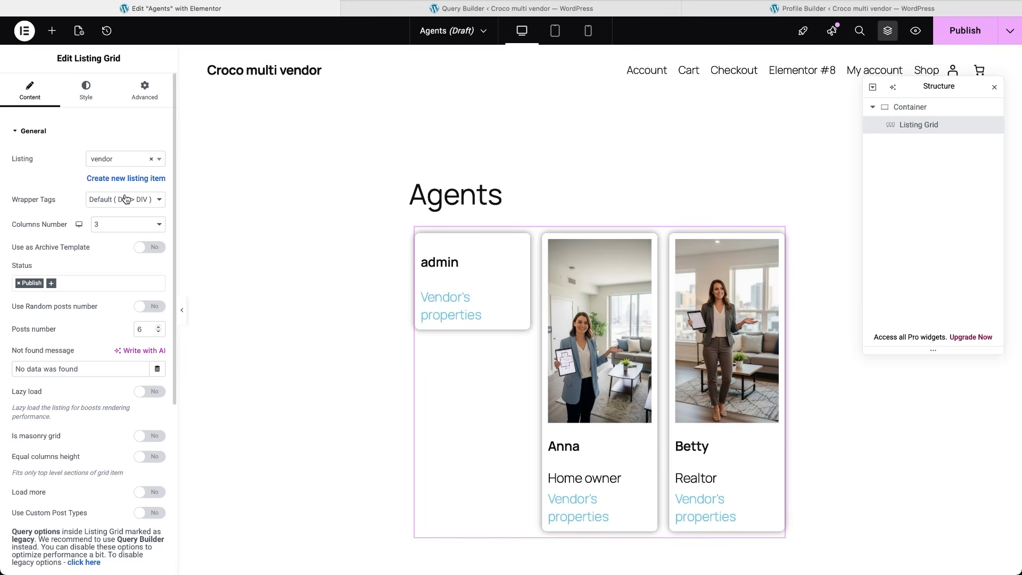
Step: Enable the custom query for the Agents page's listing grid and choose the Query Builder query it uses
scroll(88, 416, "down", 3)
scroll(88, 416, "down", 3)
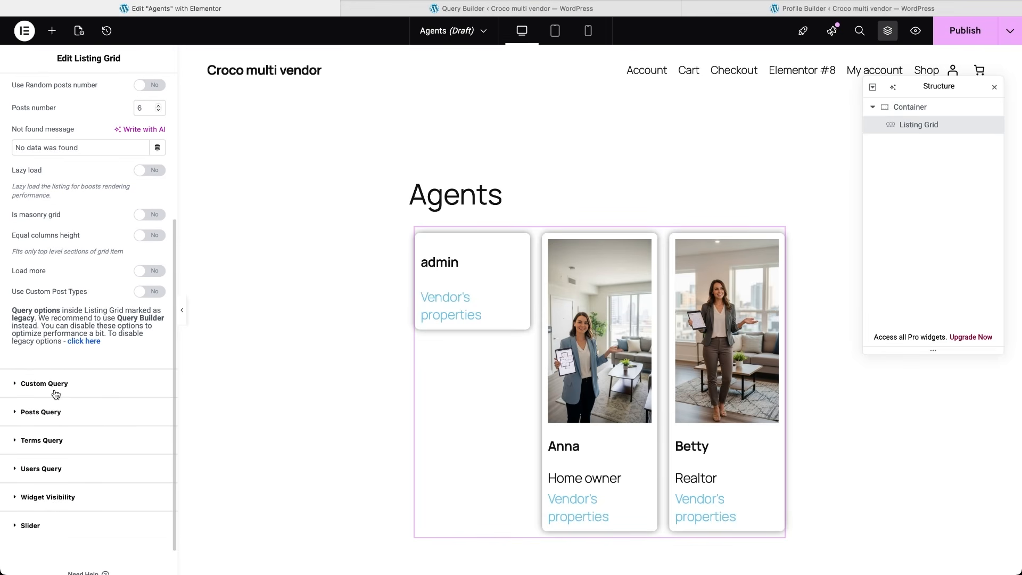
left_click(54, 384)
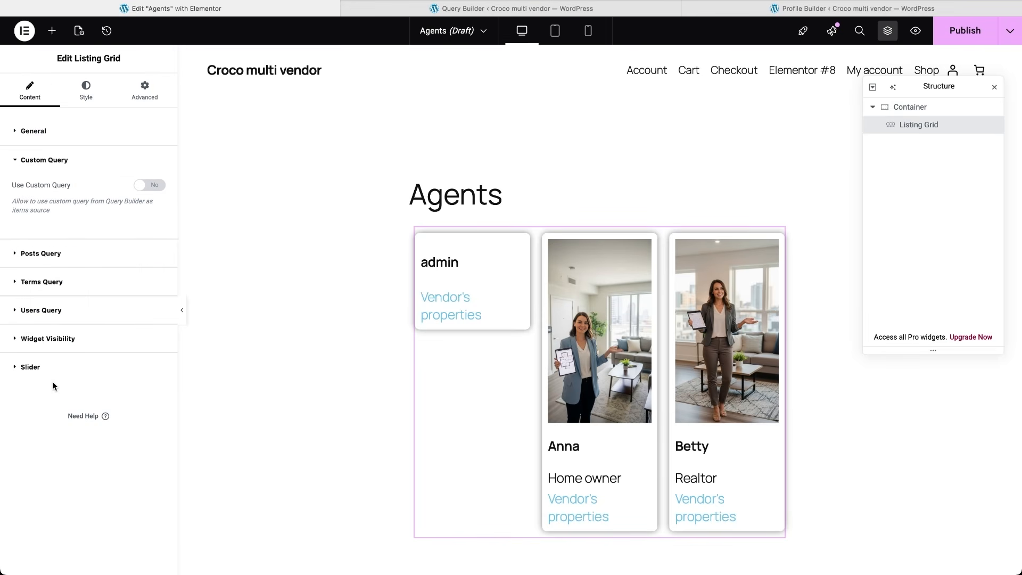
left_click(149, 185)
left_click(123, 238)
left_click(112, 266)
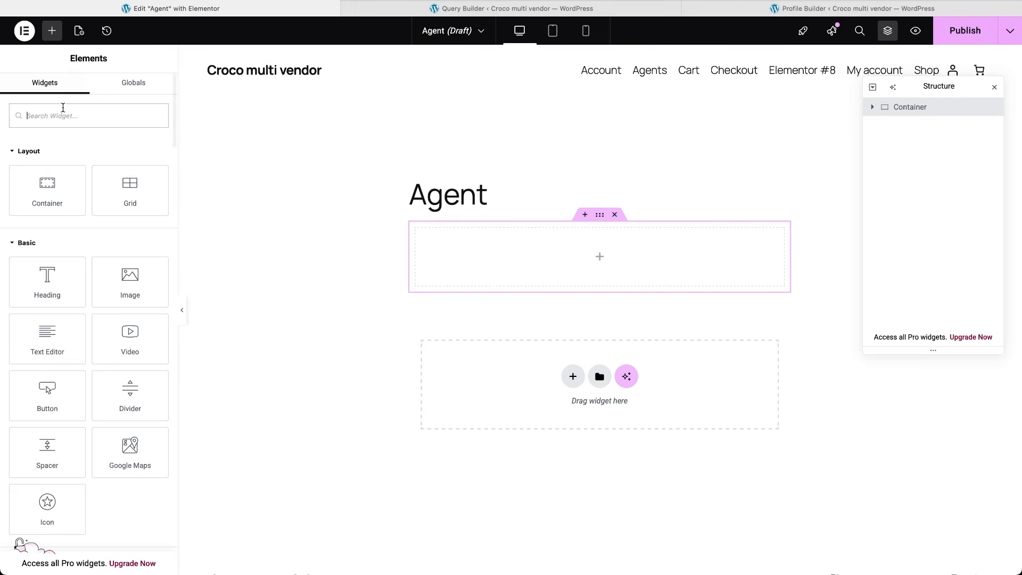
Step: Add a container to the Agent page and customize the Occupation dynamic field's output with the prefix "Occupation:" before %s
left_click(53, 186)
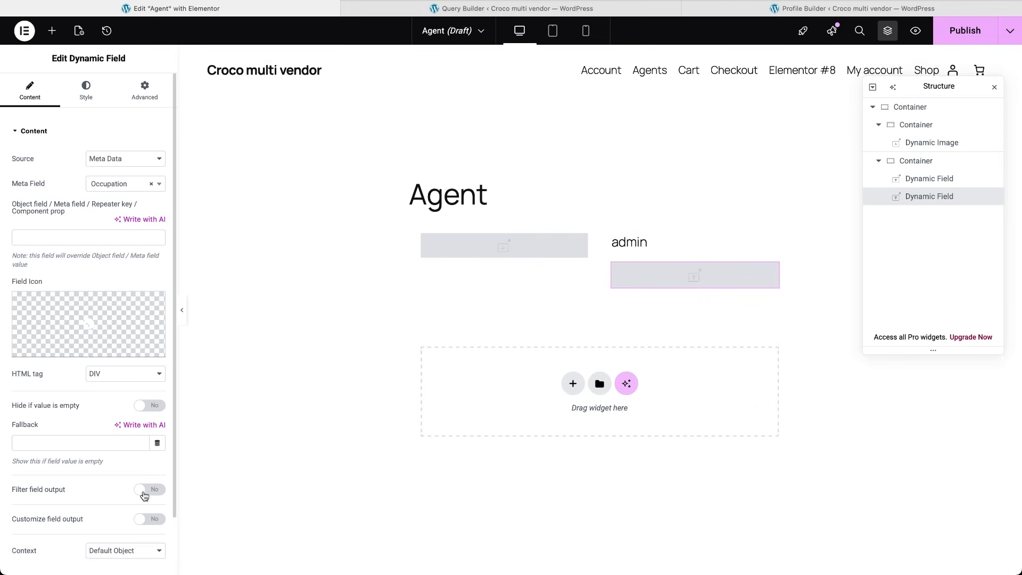
left_click(148, 519)
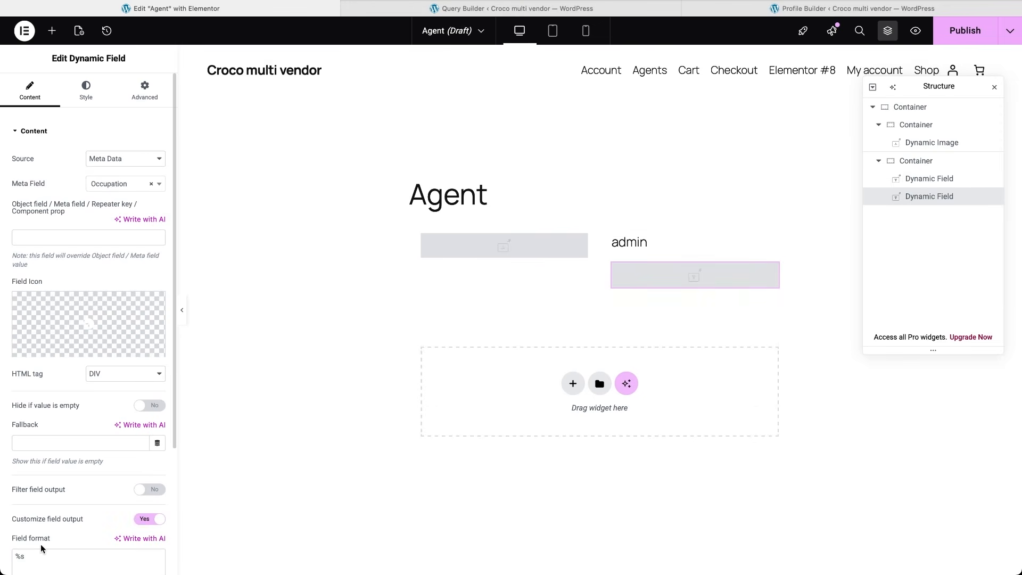
left_click(17, 556)
type("O")
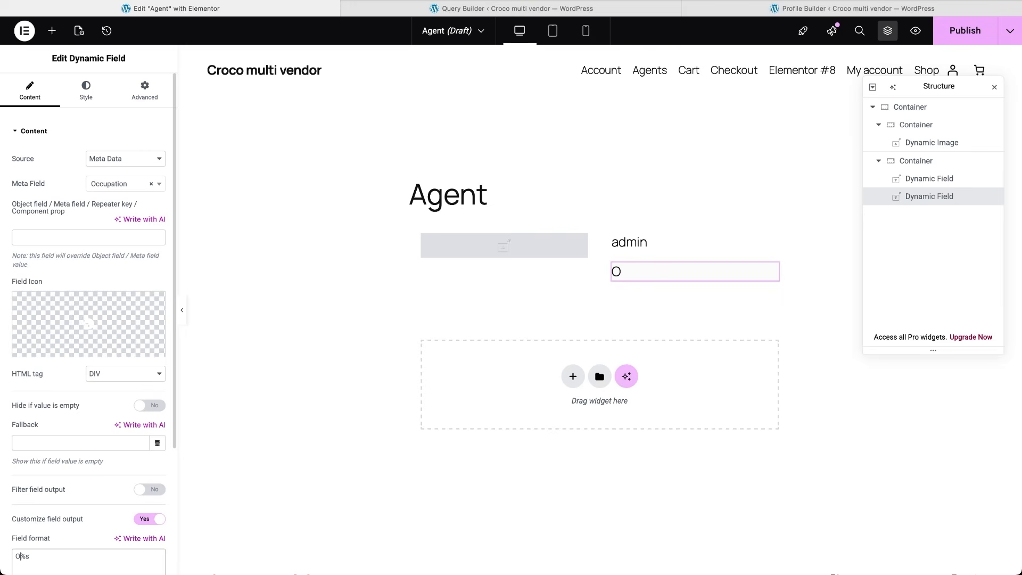
type("ccupation:")
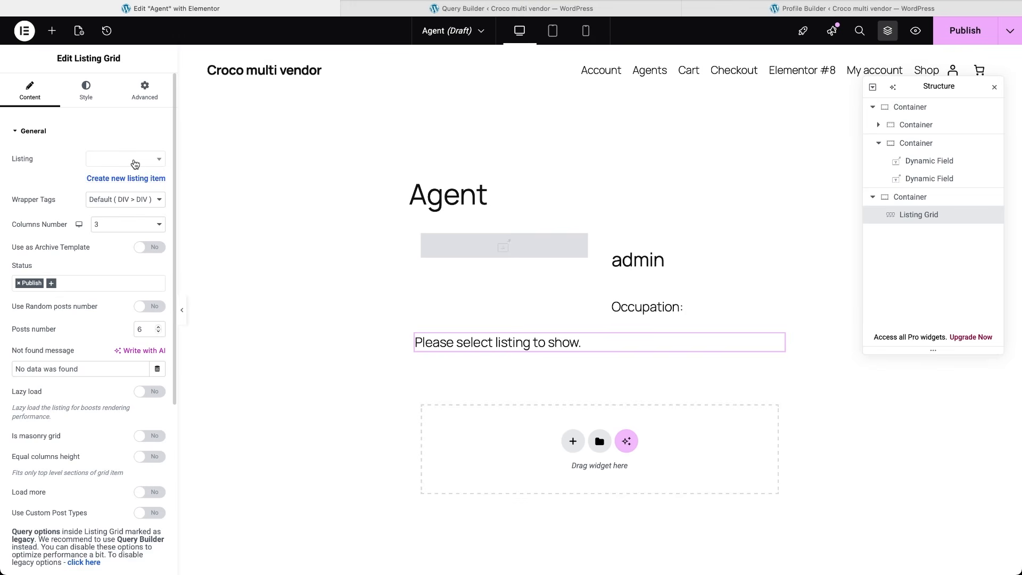
Step: Choose the property listing for the Agent page's listing grid and publish the page
left_click(135, 160)
type("pro")
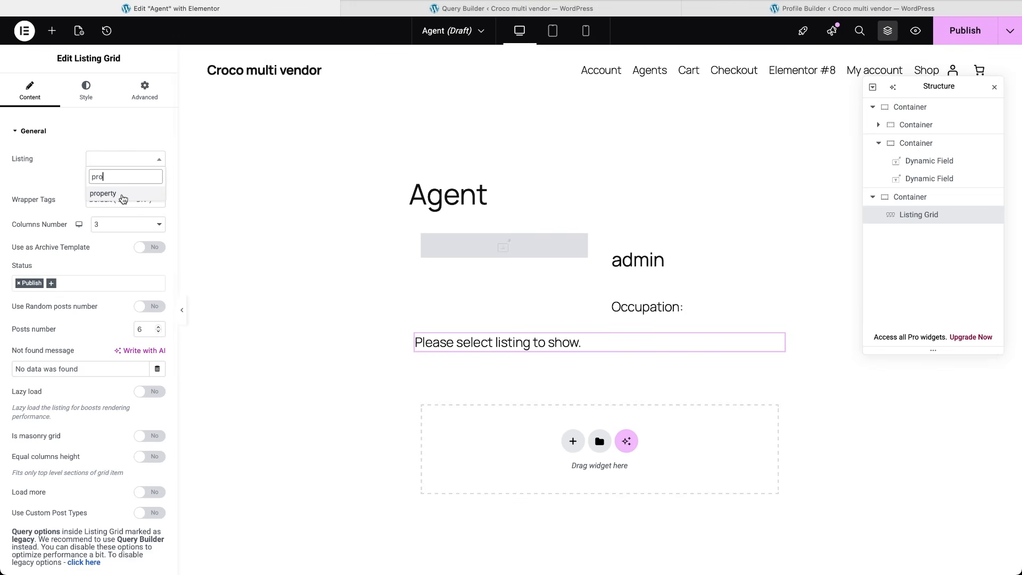
left_click(122, 196)
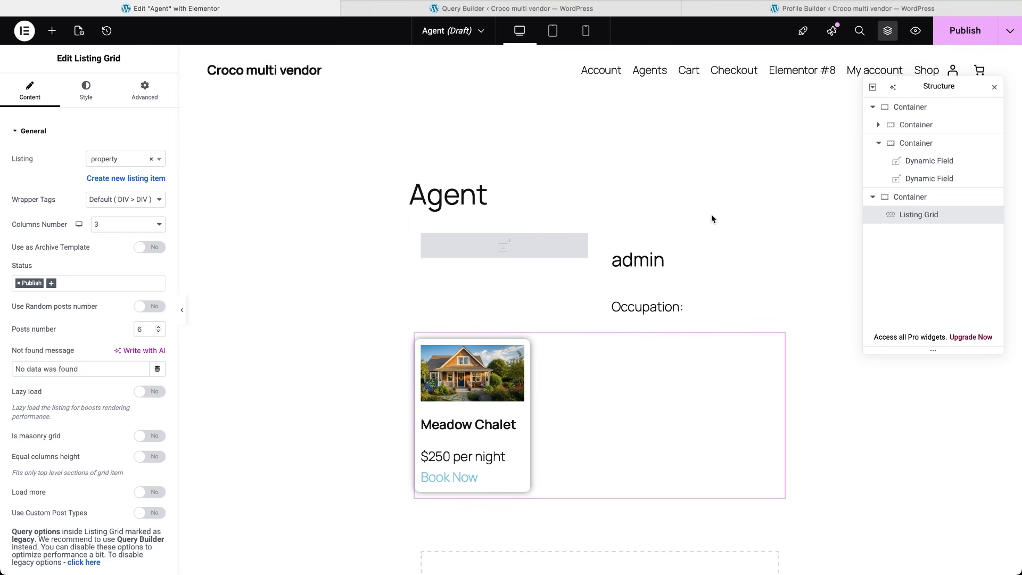
left_click(953, 32)
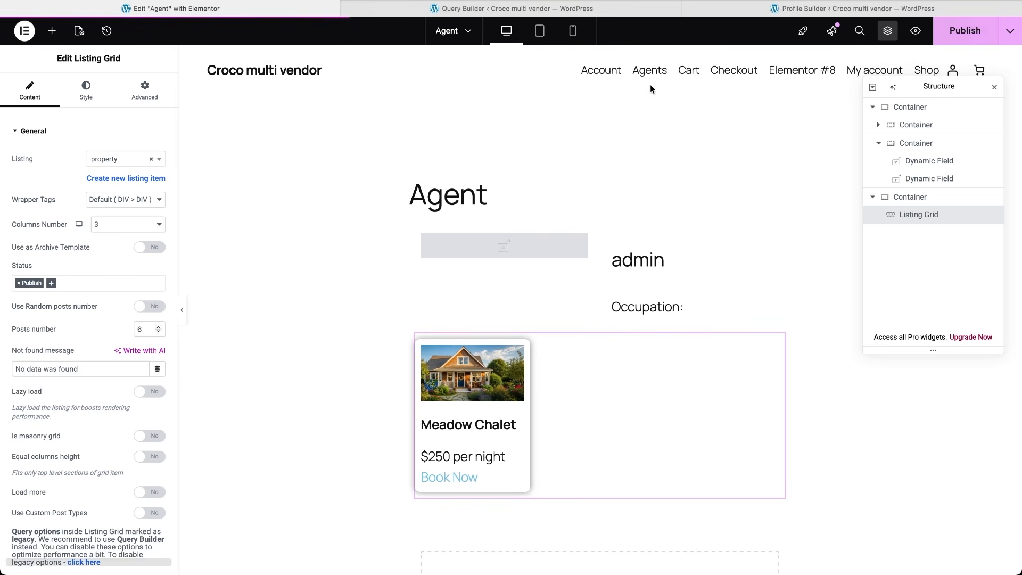
Step: In the Query Builder, name the new query Vendor items and set its query type to WC Product Query
left_click(539, 10)
left_click(460, 197)
type("Vendor items")
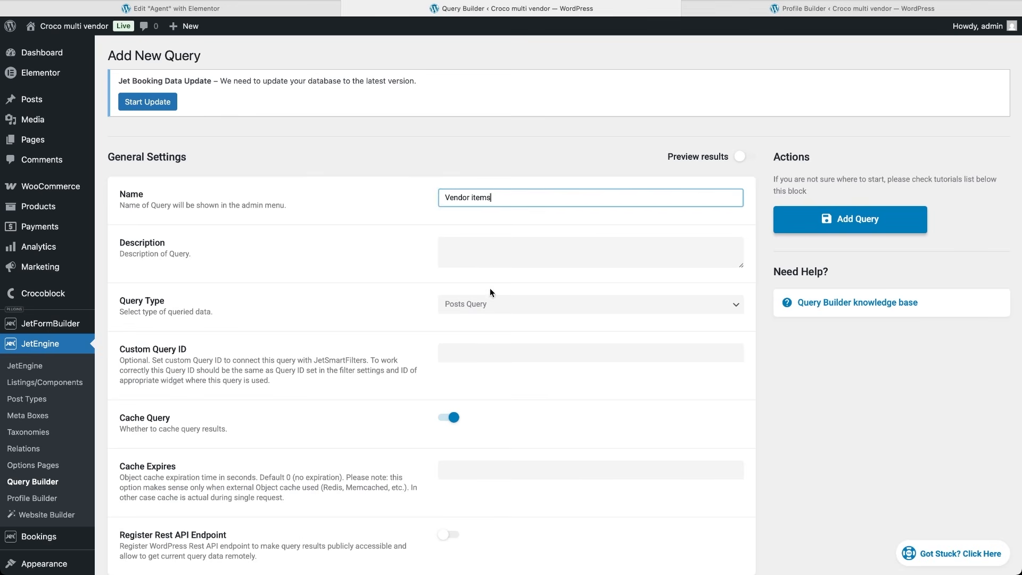
left_click(478, 303)
left_click(497, 430)
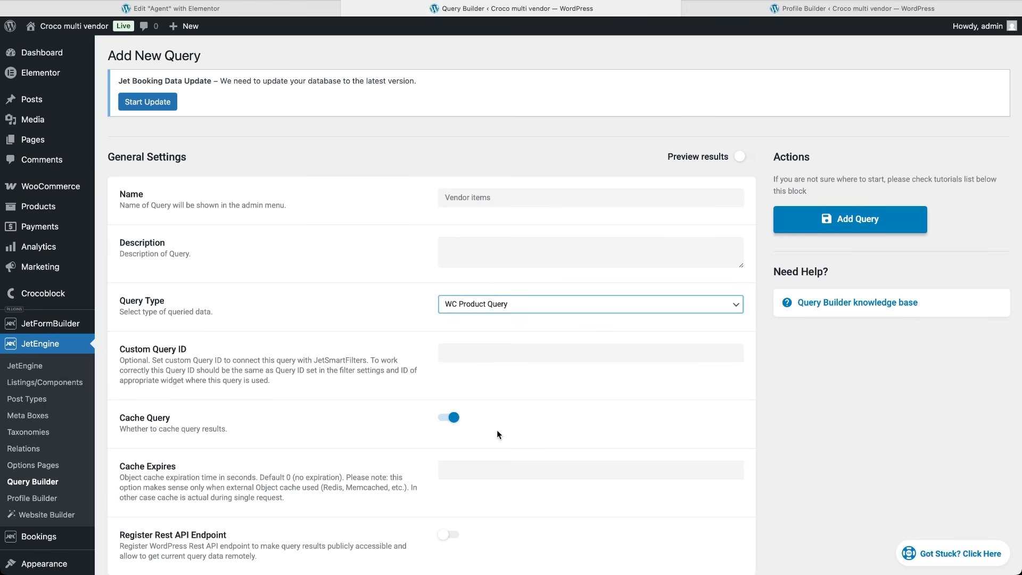
Step: Restrict the Vendor items query to products with the Published (publish) status
scroll(497, 430, "down", 5)
scroll(496, 434, "down", 2)
left_click(527, 323)
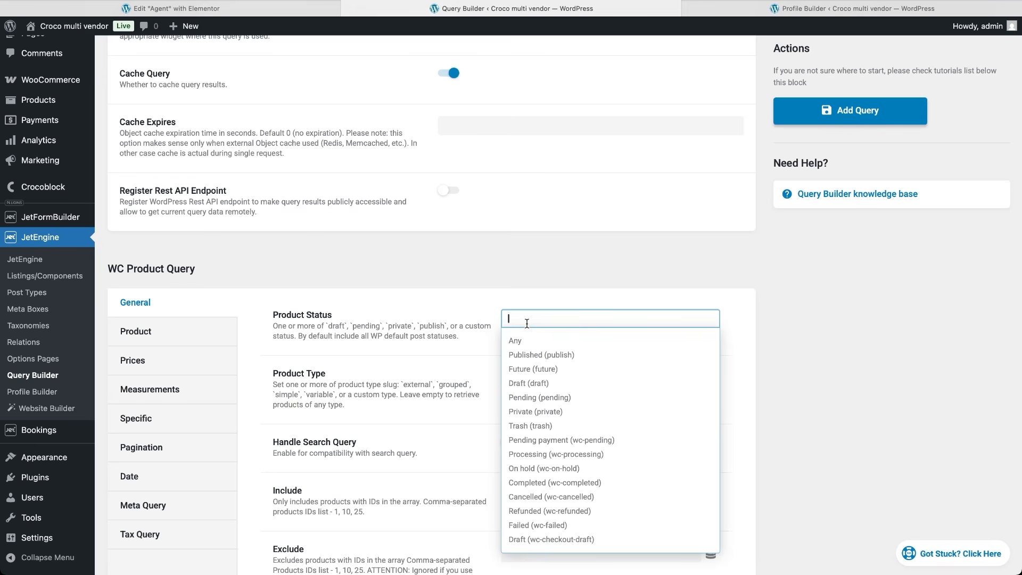
left_click(541, 354)
Step: Set the query's Author ID to the dynamic value Queried user ID
scroll(480, 481, "down", 9)
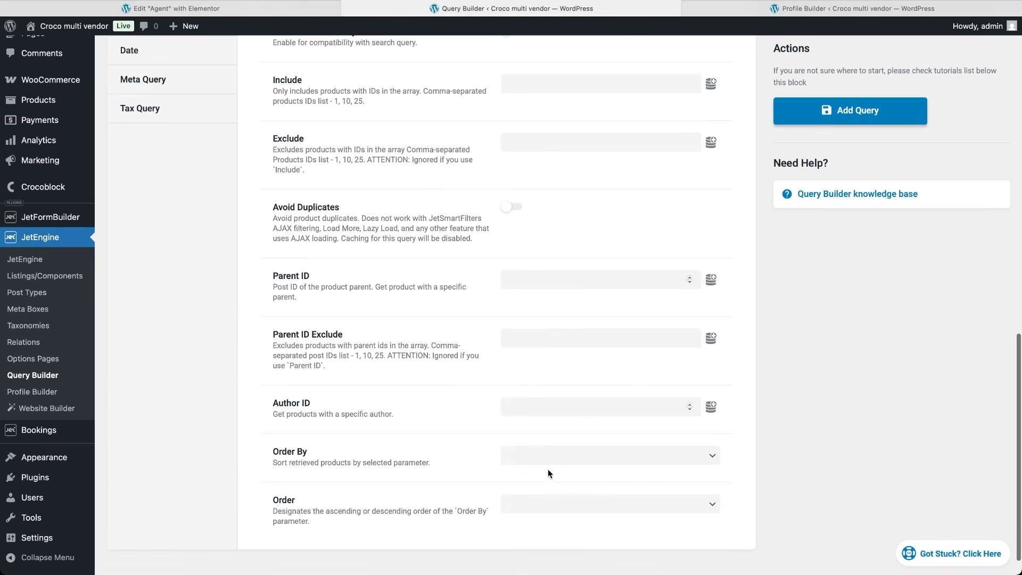
left_click(710, 407)
left_click(658, 452)
type("queried")
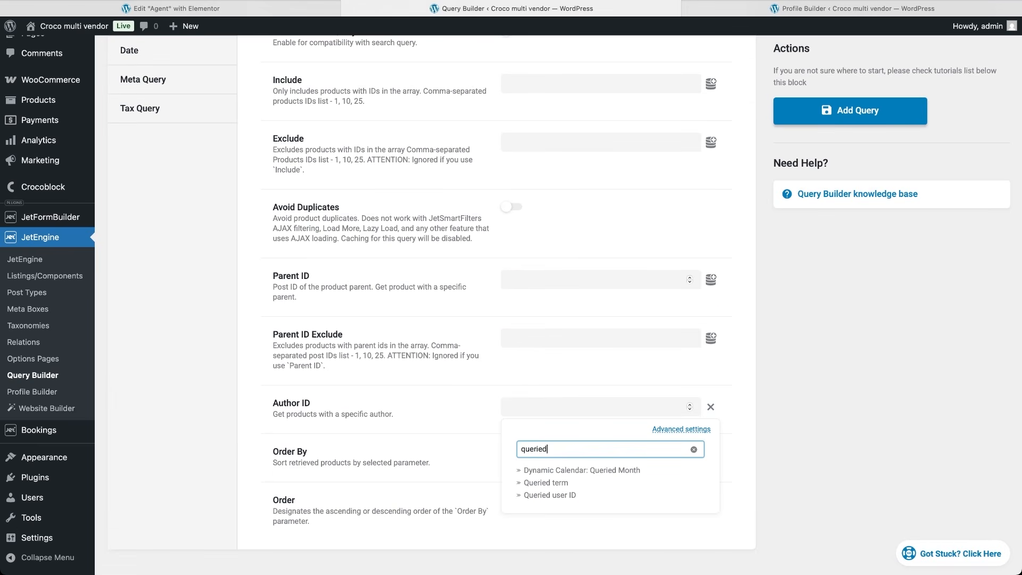
left_click(564, 496)
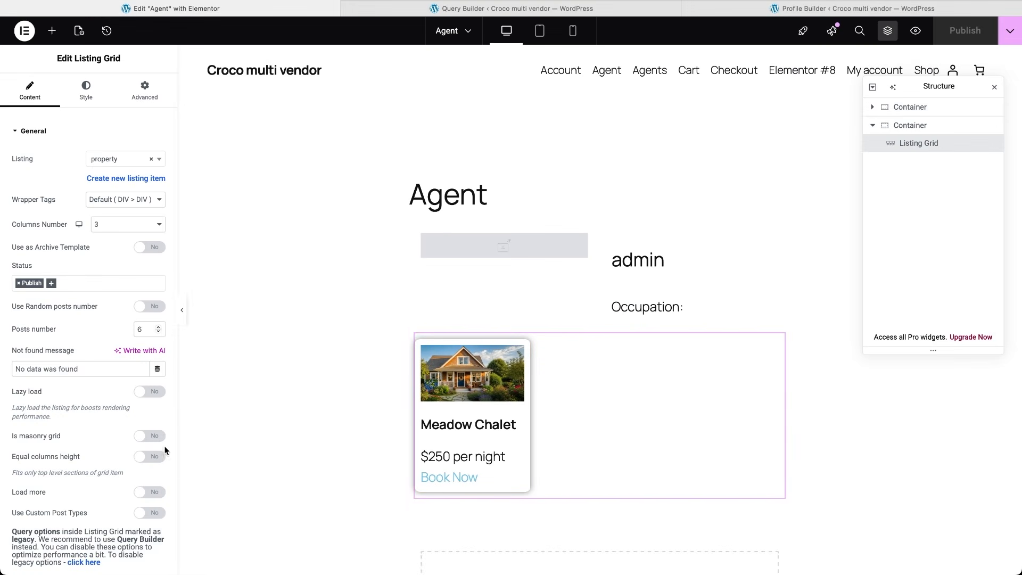
Step: Enable the custom query for the Agent page's listing grid and choose the Vendor items query
scroll(82, 461, "down", 5)
left_click(85, 426)
left_click(150, 184)
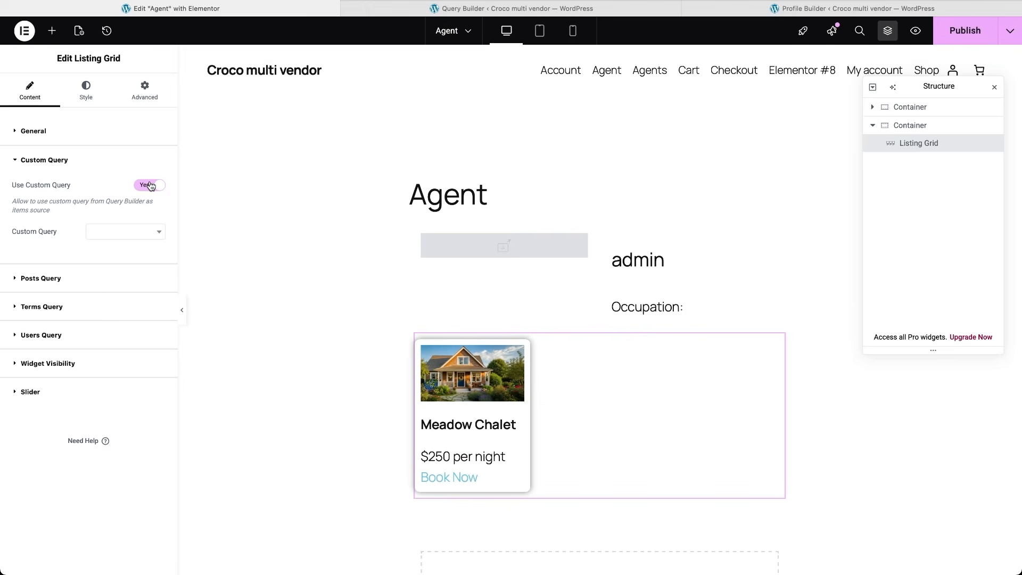
left_click(130, 232)
type("ven")
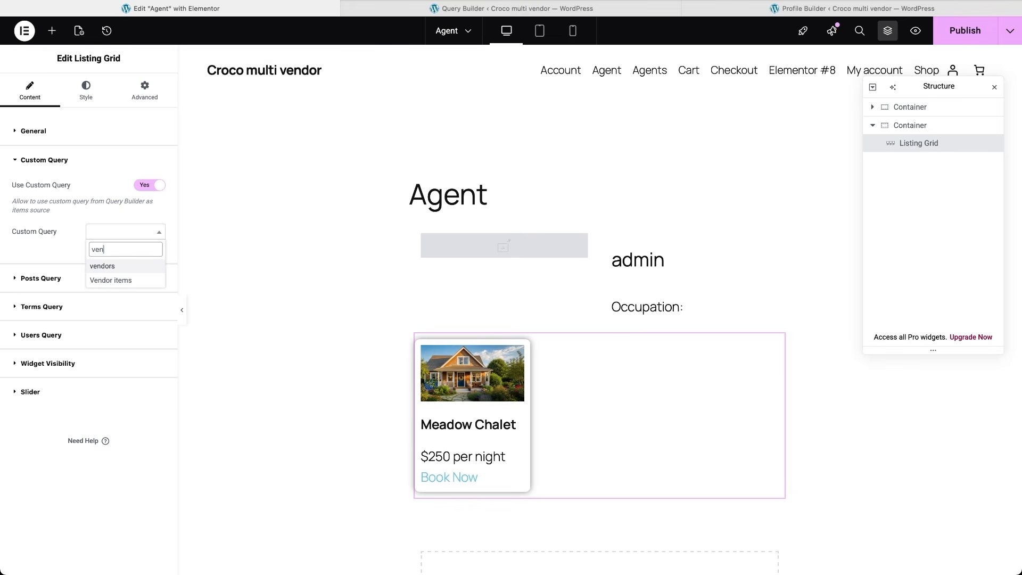
left_click(128, 281)
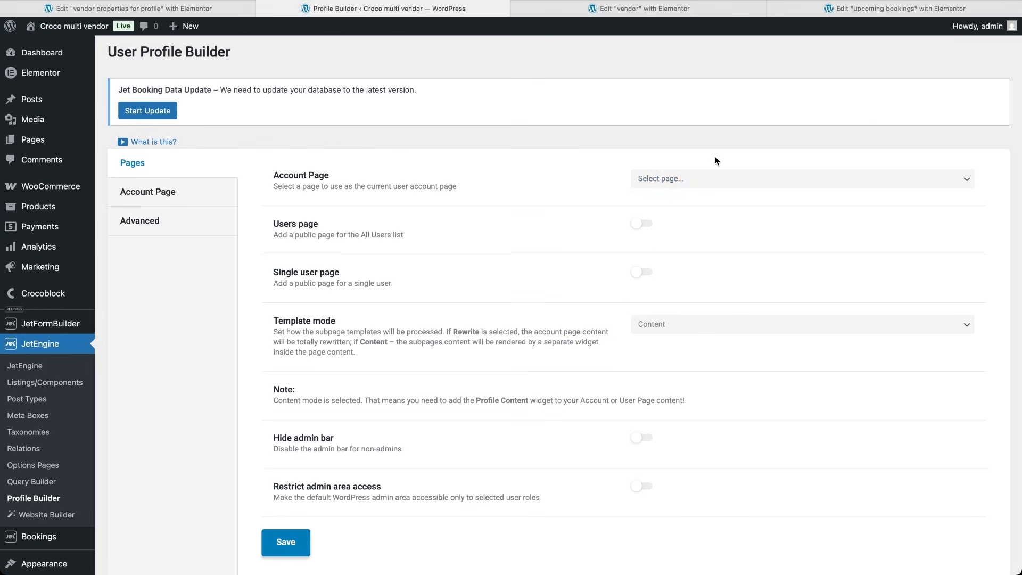
Step: In the Profile Builder, assign Account as the account page and enable the users page with Agents selected
left_click(692, 177)
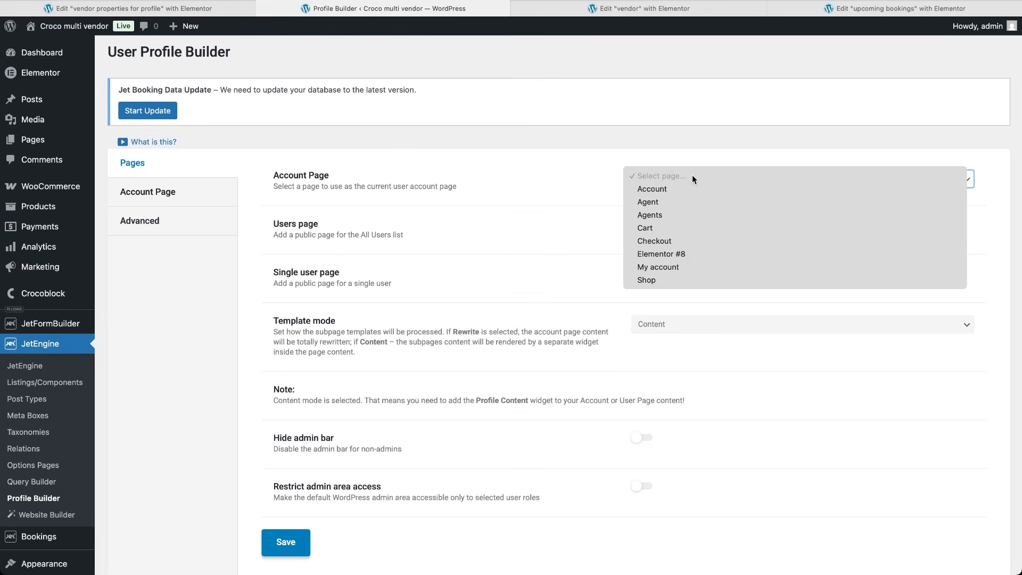
left_click(663, 191)
left_click(652, 225)
left_click(660, 275)
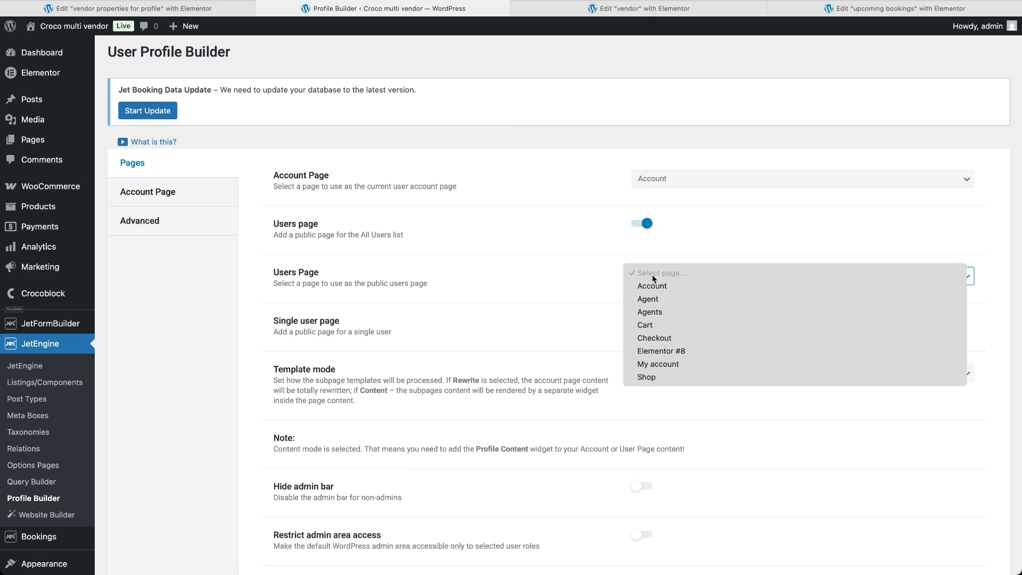
left_click(660, 311)
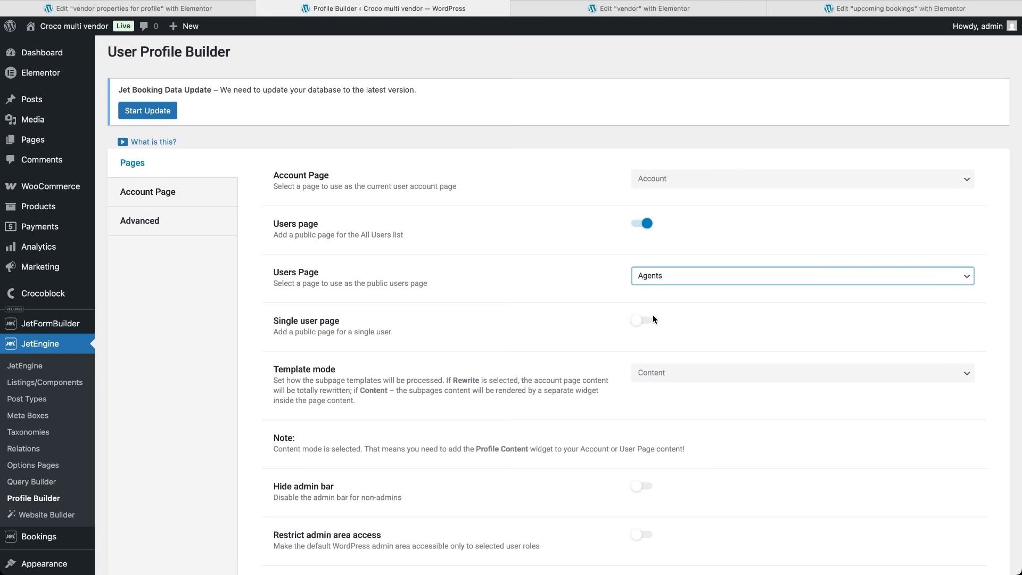
Step: Enable the single user page and assign the Agent page to it
left_click(650, 320)
left_click(658, 381)
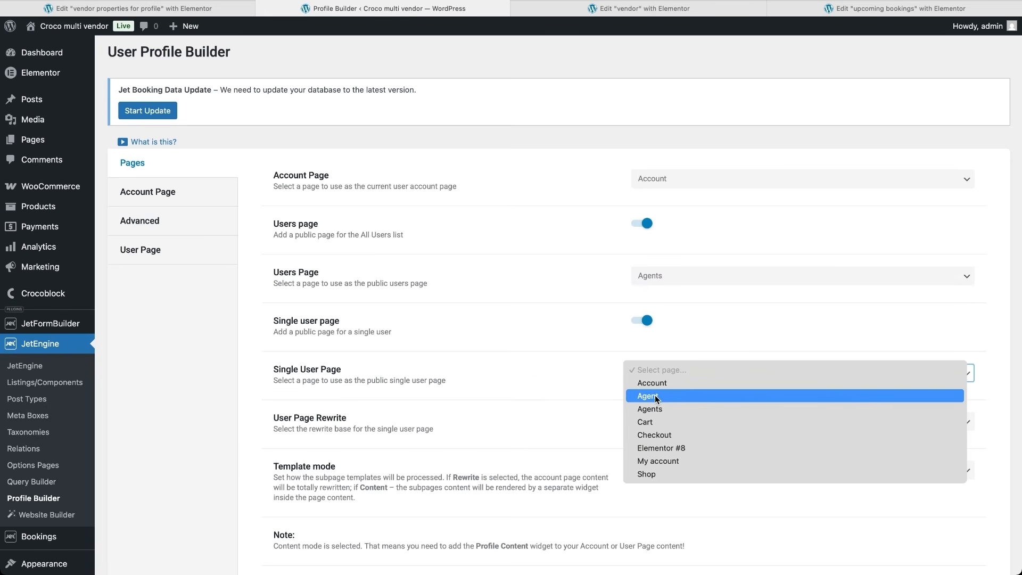
left_click(655, 396)
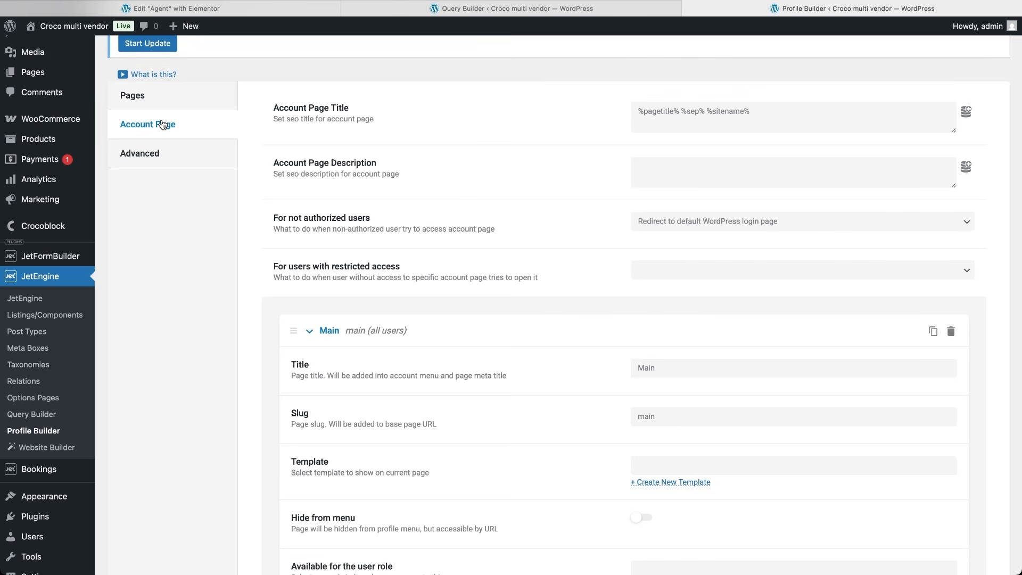
Step: Delete the default Main subpage from the account page settings and add a new empty subpage
scroll(451, 356, "down", 3)
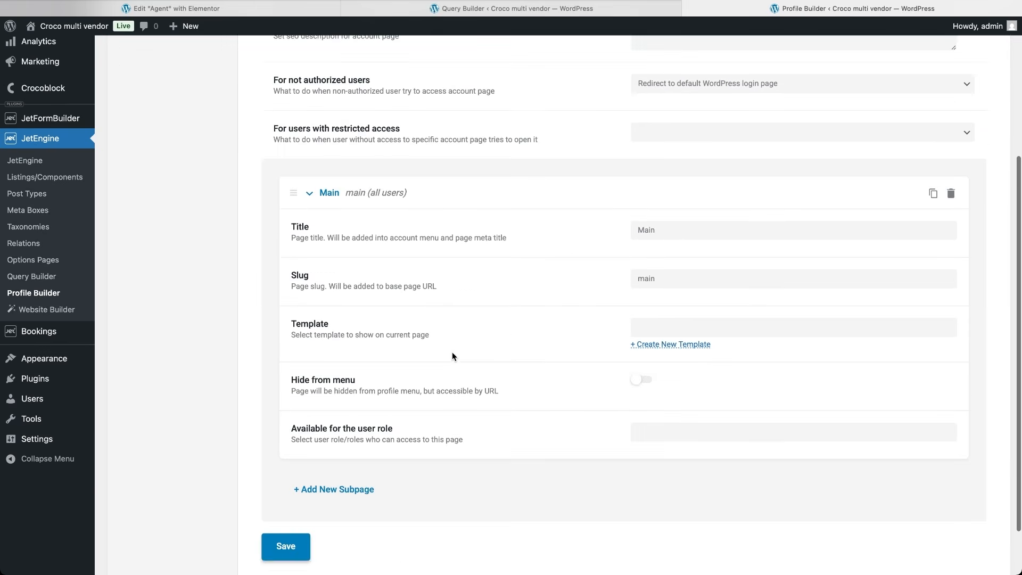
scroll(452, 354, "down", 1)
scroll(452, 353, "up", 3)
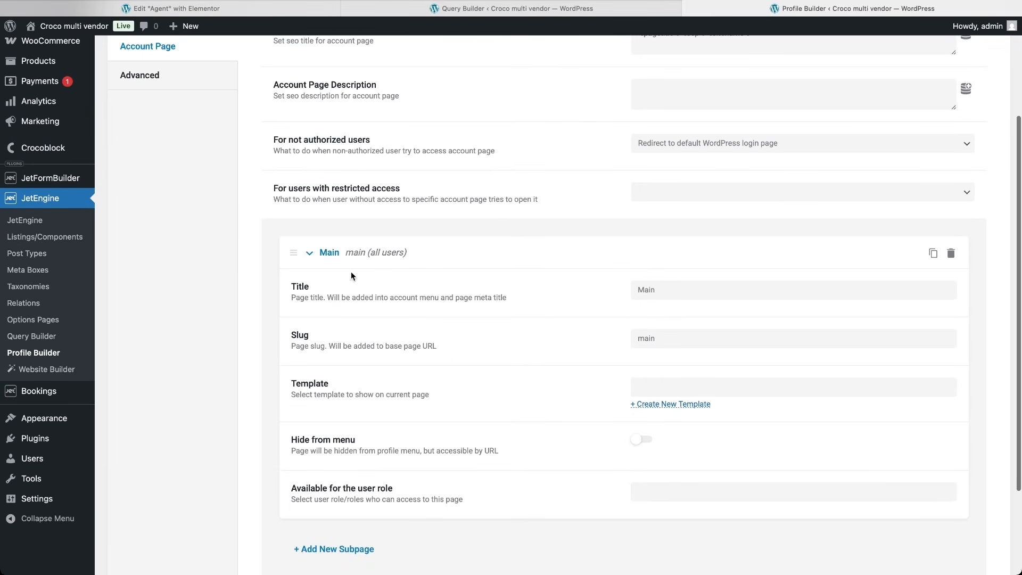
left_click(953, 255)
left_click(944, 239)
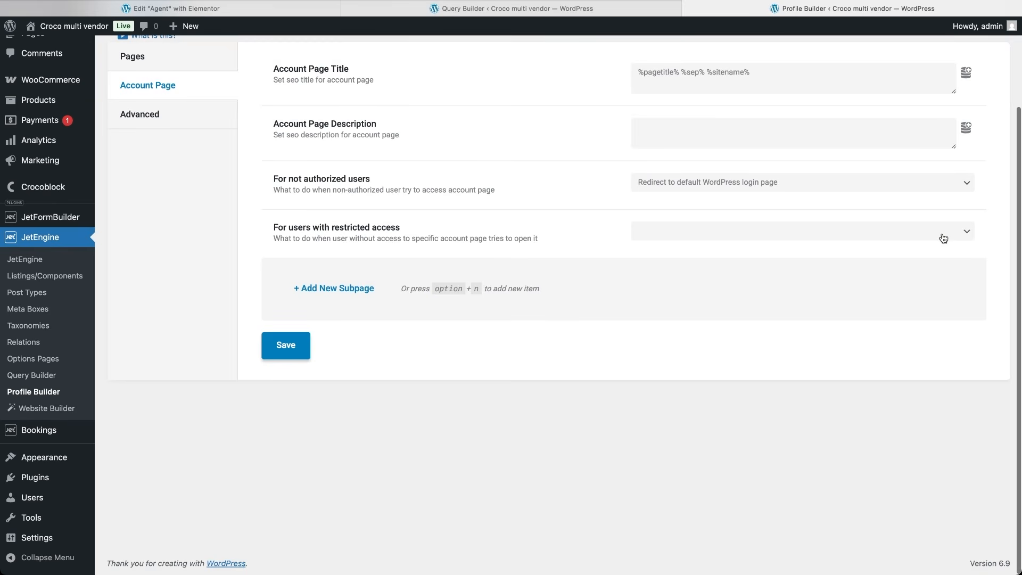
left_click(366, 291)
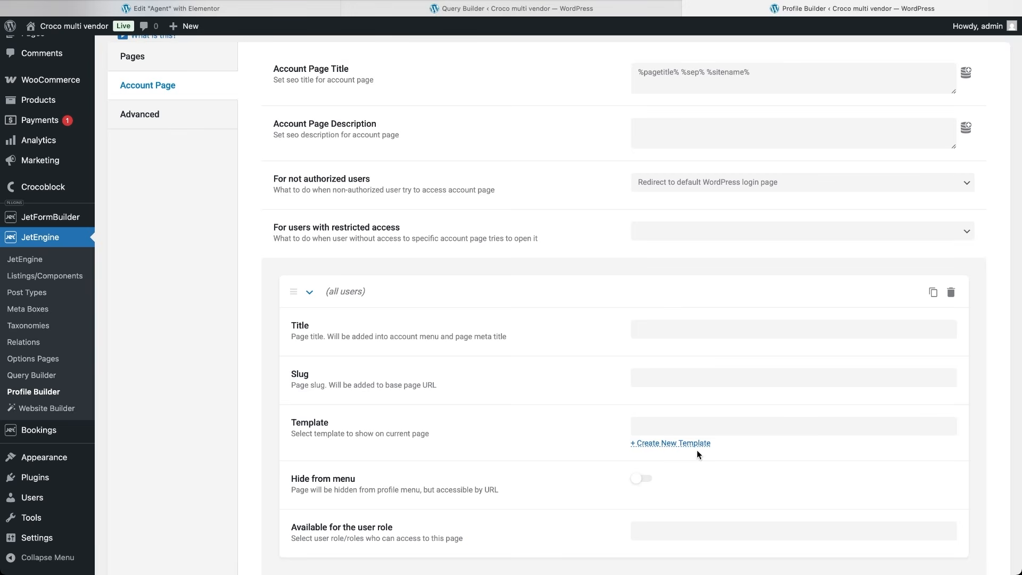
left_click(664, 445)
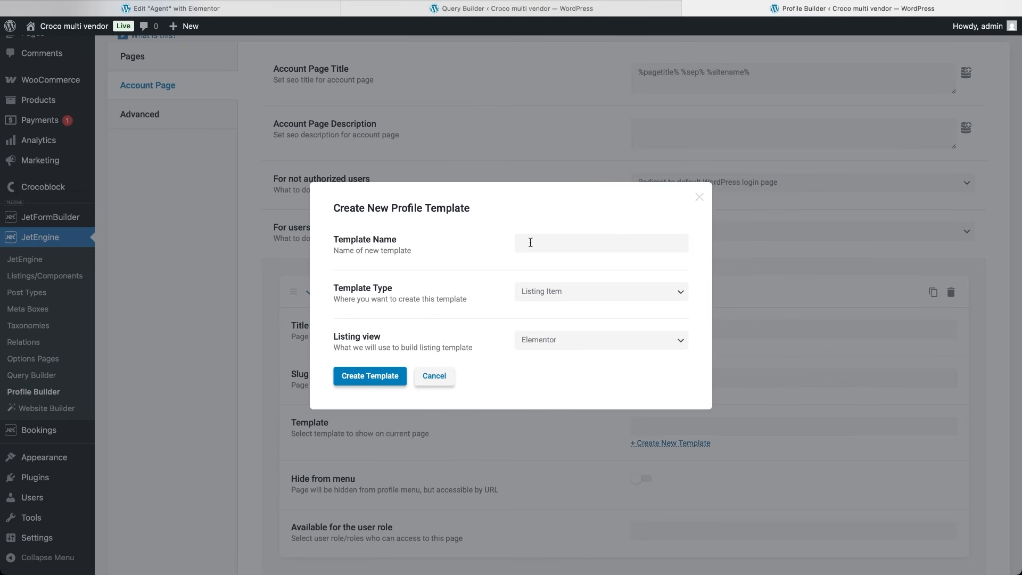
left_click(538, 296)
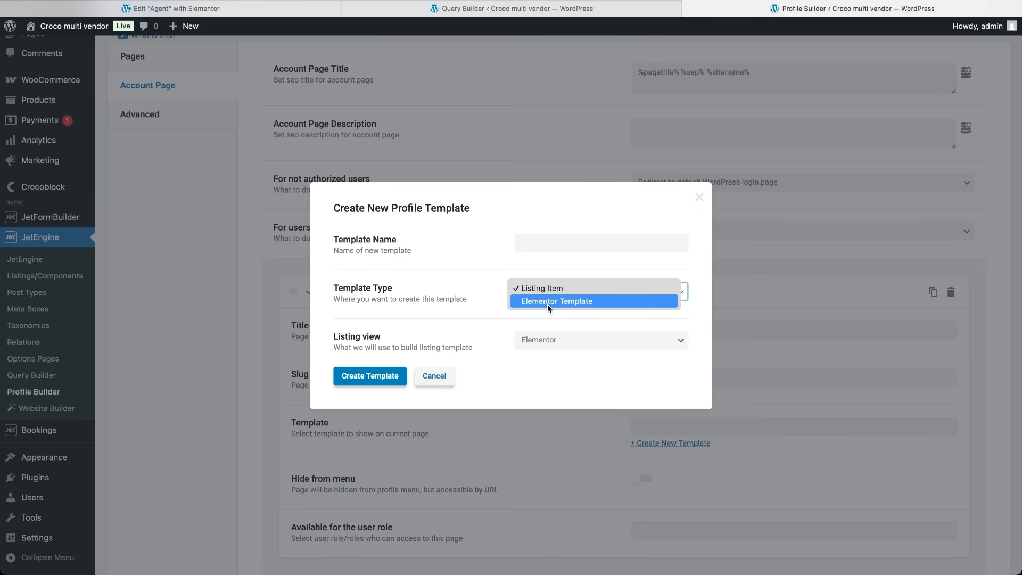
left_click(700, 199)
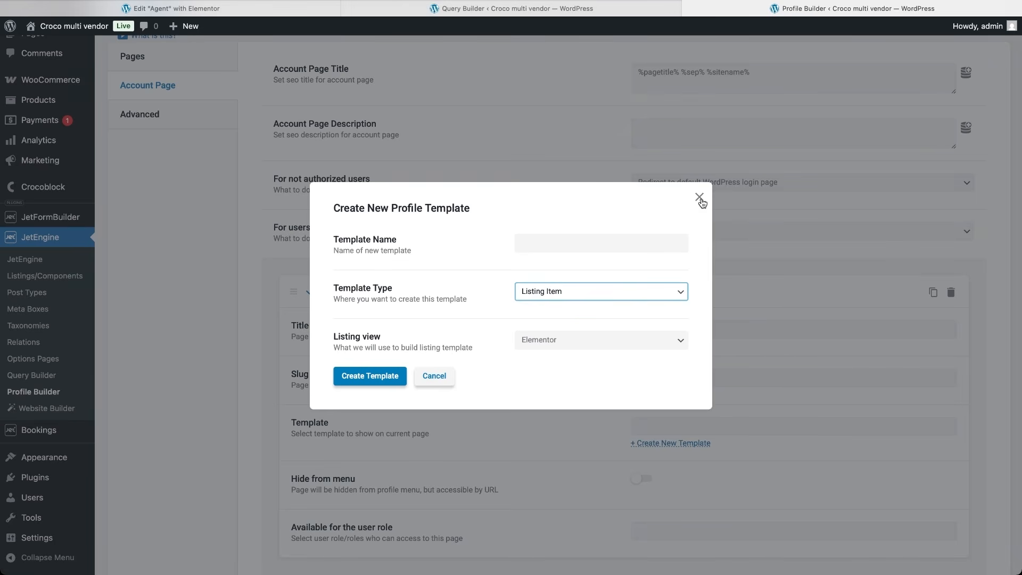
left_click(700, 198)
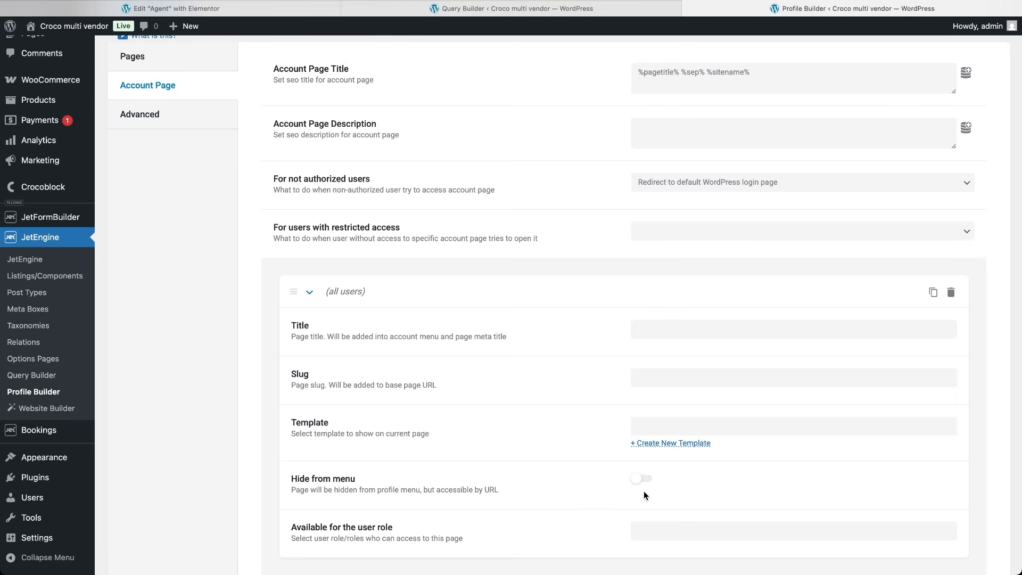
Step: Title the new account subpage User Info and let its slug fill in from the title
scroll(643, 495, "down", 2)
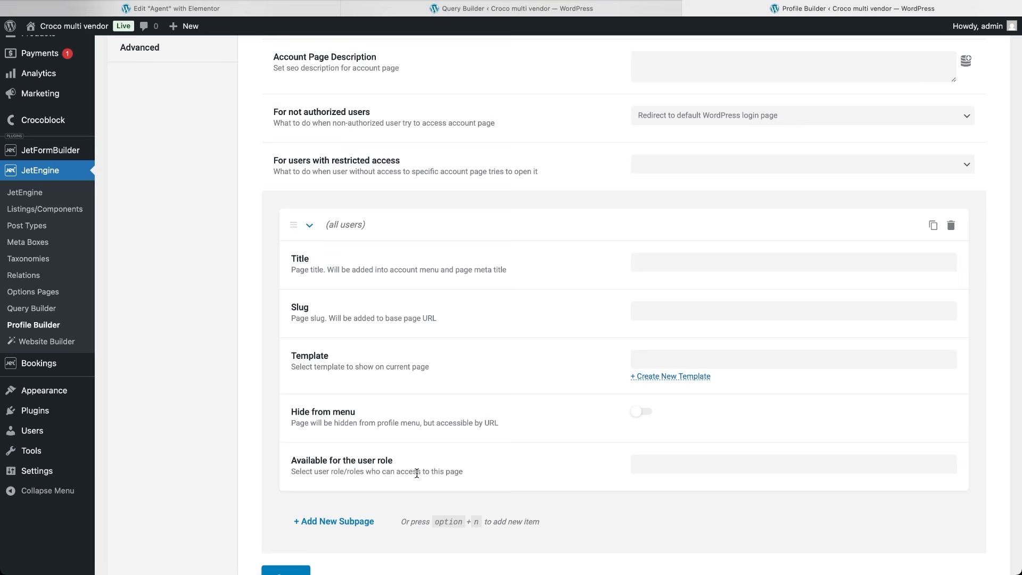
left_click(653, 261)
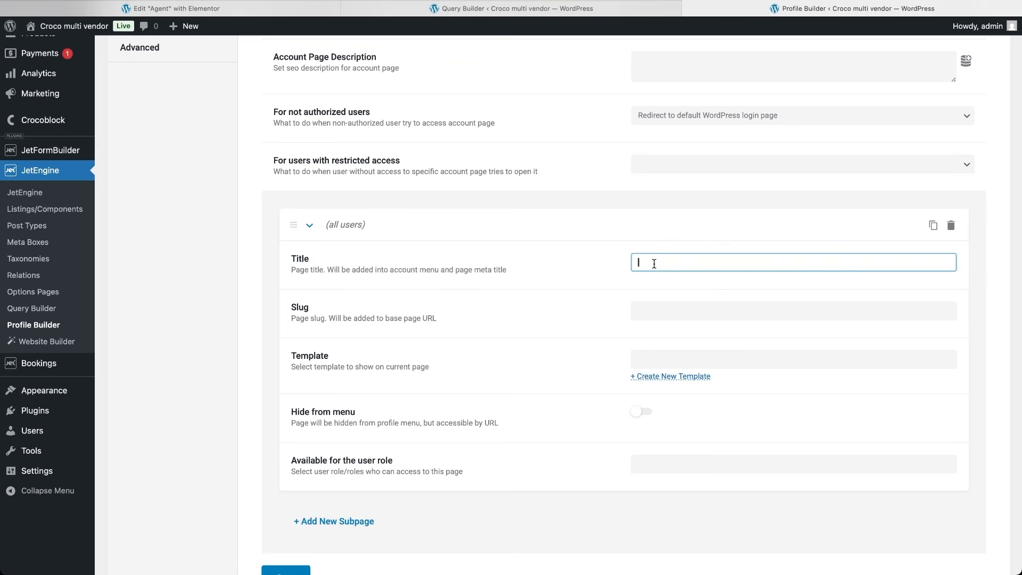
type("User Info")
key("Tab")
key("Tab")
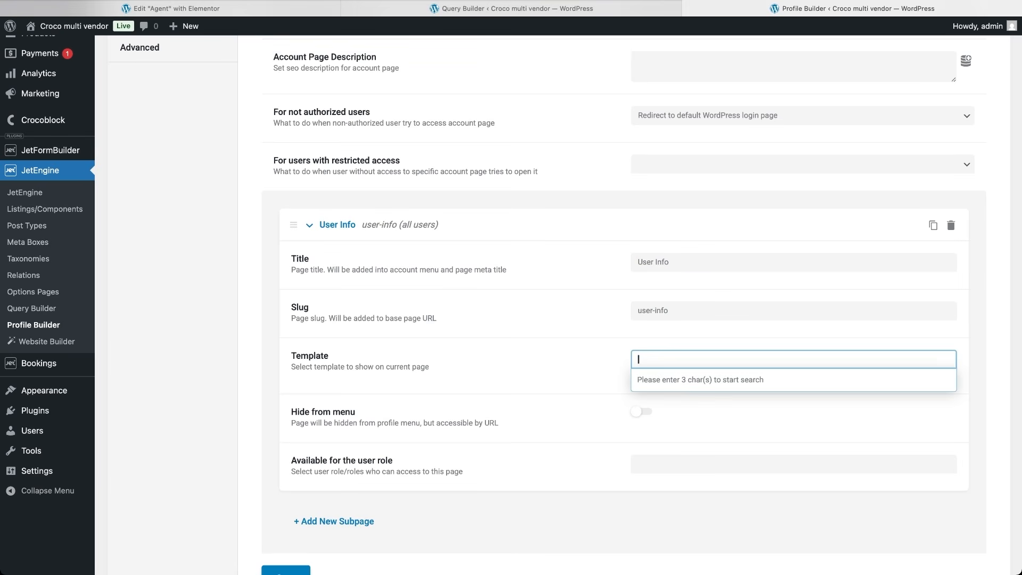
Step: Create a new profile template named user info of type Elementor Template for the User Info subpage
left_click(616, 364)
left_click(659, 380)
left_click(595, 243)
type("user info")
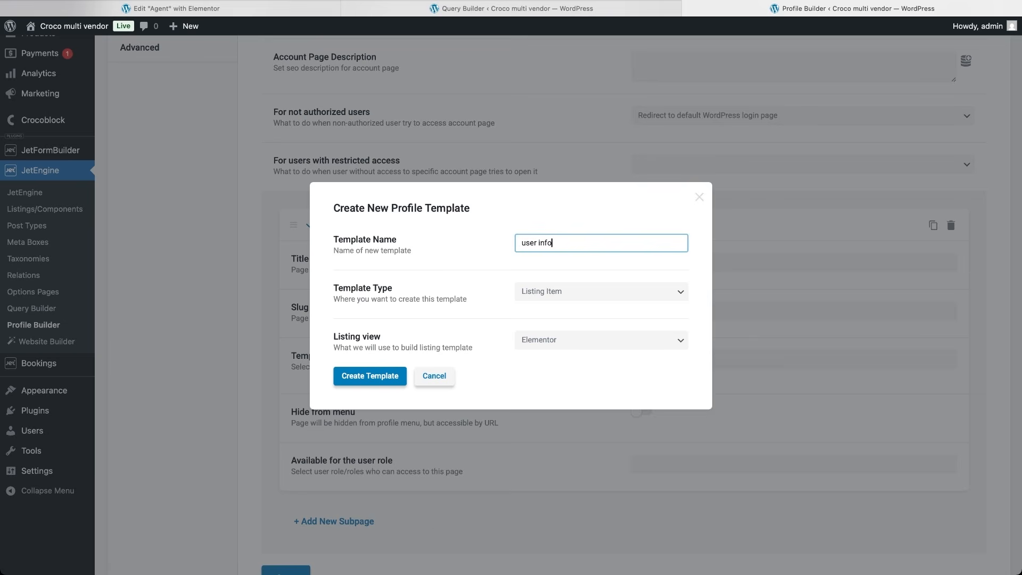
left_click(650, 288)
left_click(648, 299)
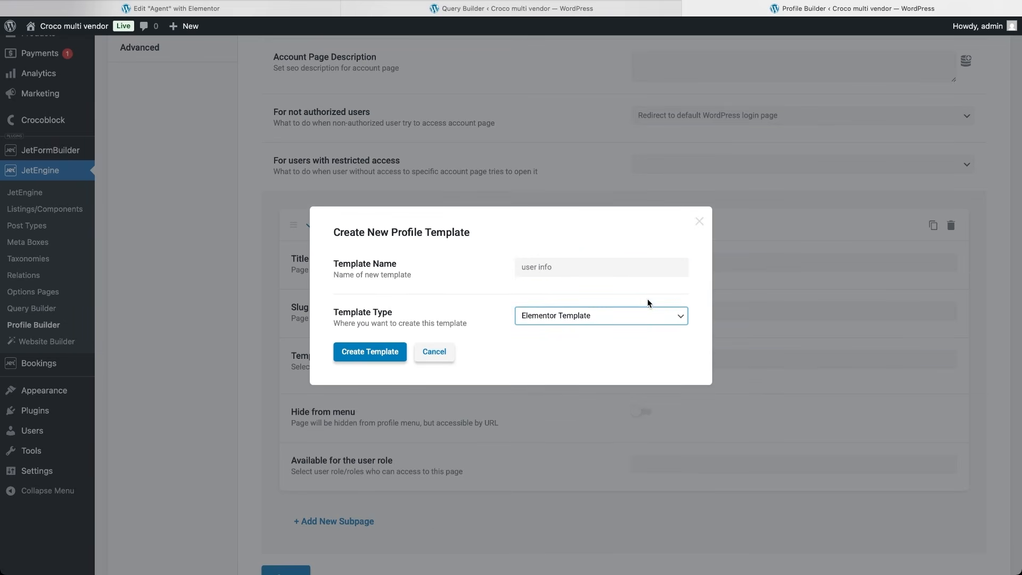
left_click(371, 351)
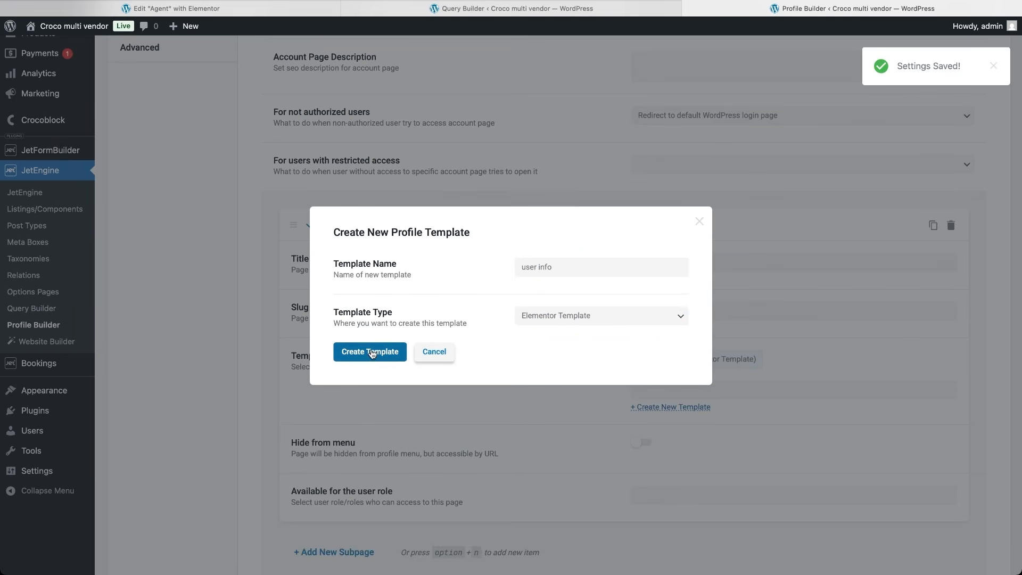
Step: Close the template creation dialog and make the User Info subpage available to the JetBooking Vendor and Administrator roles
left_click(698, 223)
scroll(513, 481, "down", 3)
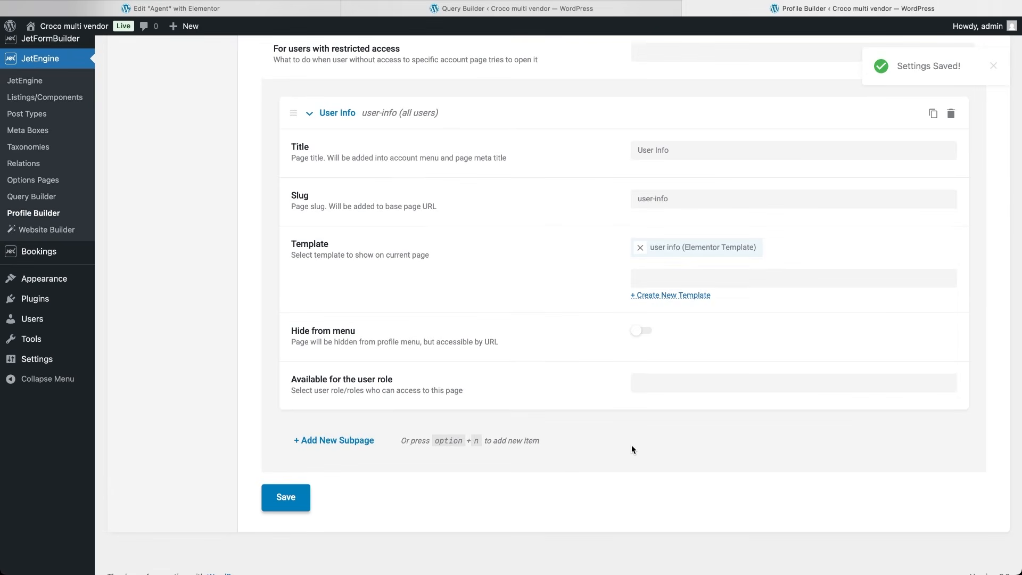
left_click(686, 383)
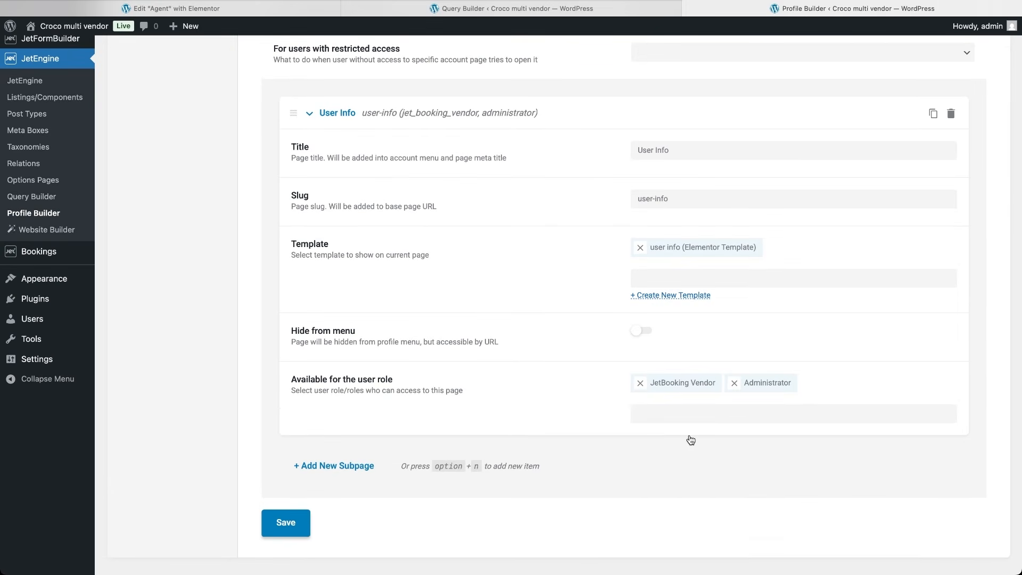
Step: Add a My Properties subpage with slug my-properties, a My Properties Elementor template, and access for JetBooking Vendor and Administrator
left_click(318, 467)
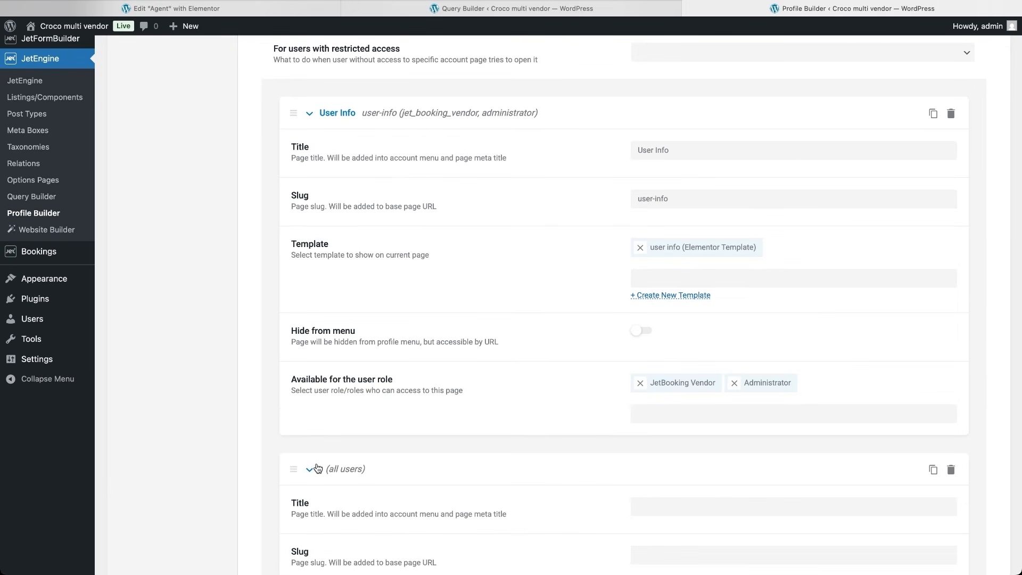
scroll(468, 508, "down", 4)
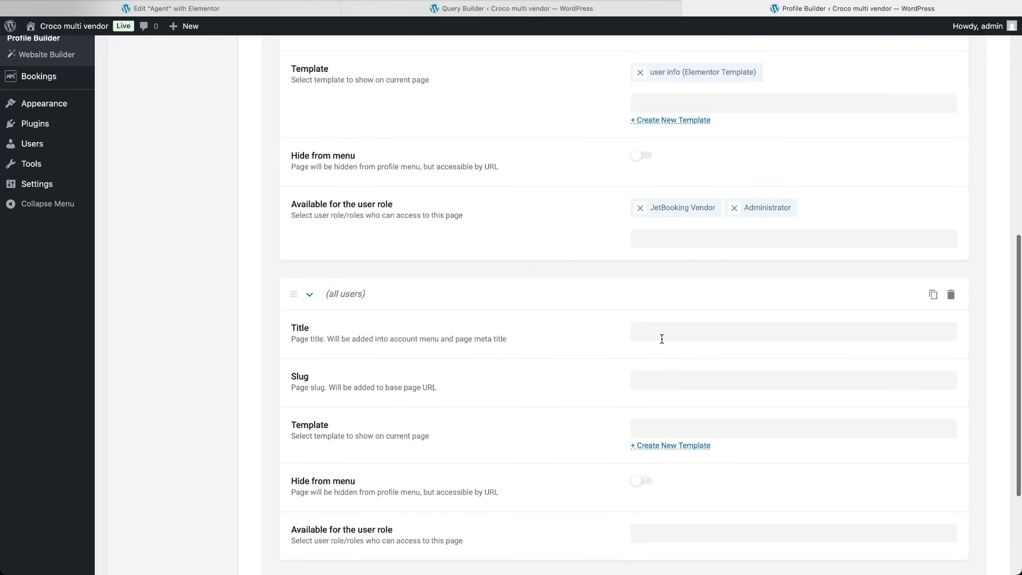
left_click(662, 339)
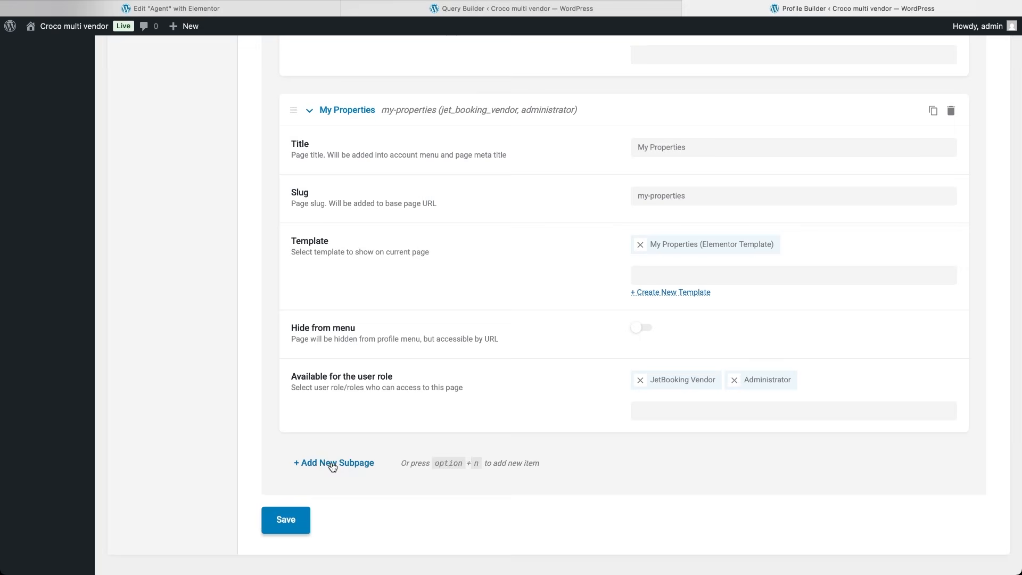
Step: Add another account subpage titled Edit Property and let its slug fill in from the title
left_click(335, 464)
scroll(479, 496, "down", 4)
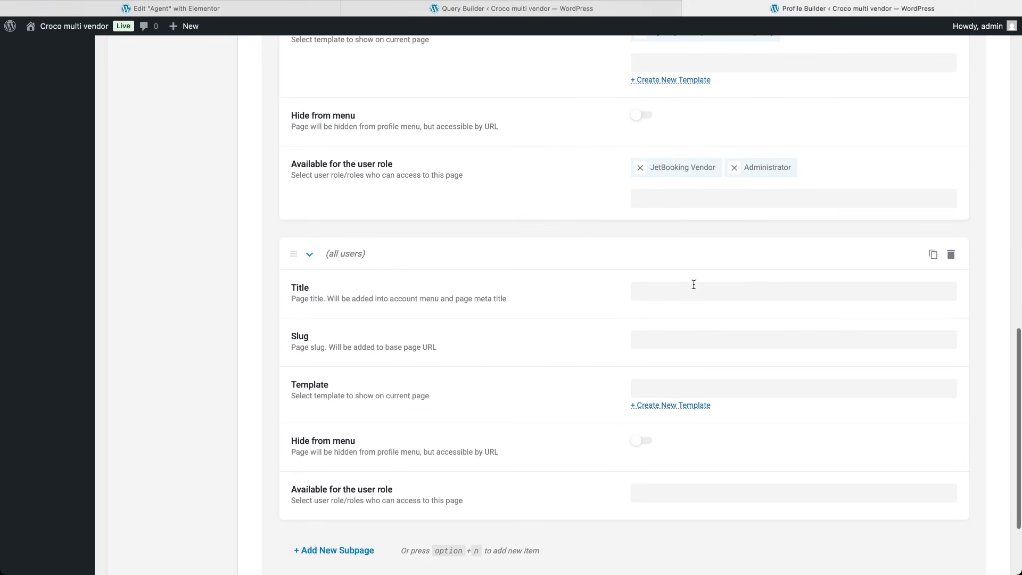
left_click(694, 290)
key("super+c")
type("Edit Property")
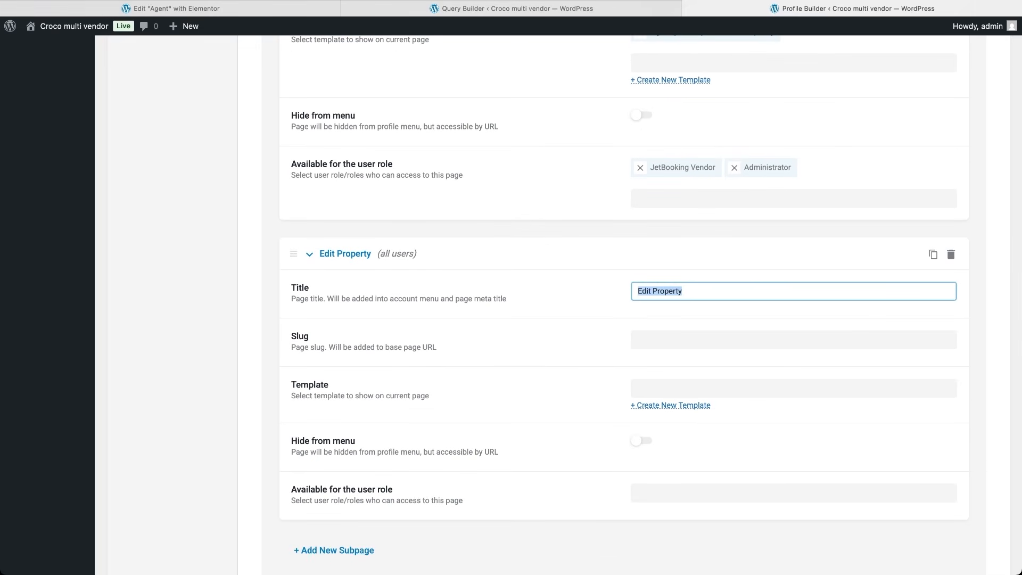
key("Tab")
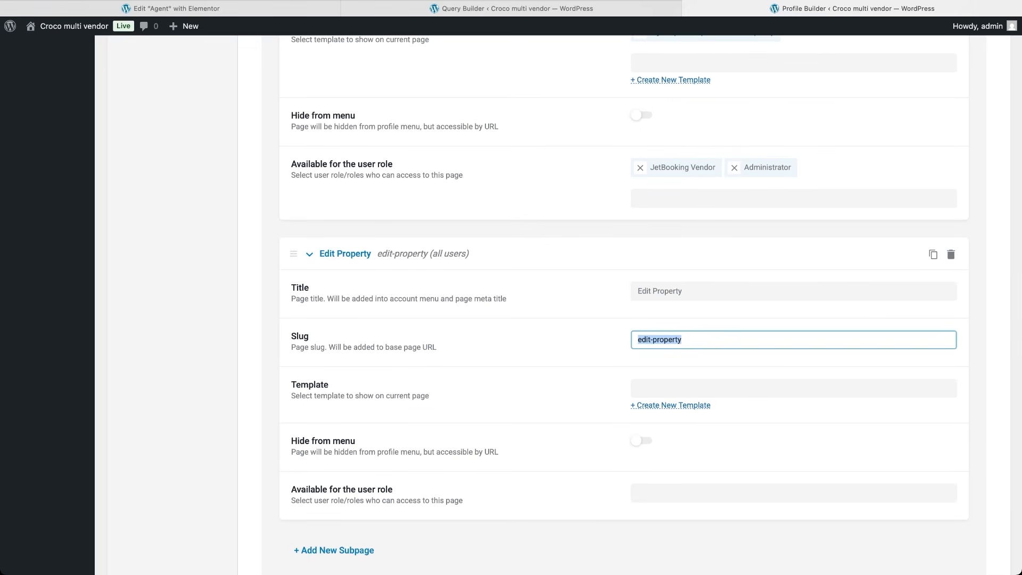
Step: Create a new profile template named Edit Property of type Elementor Template for the Edit Property subpage
left_click(685, 407)
left_click(609, 241)
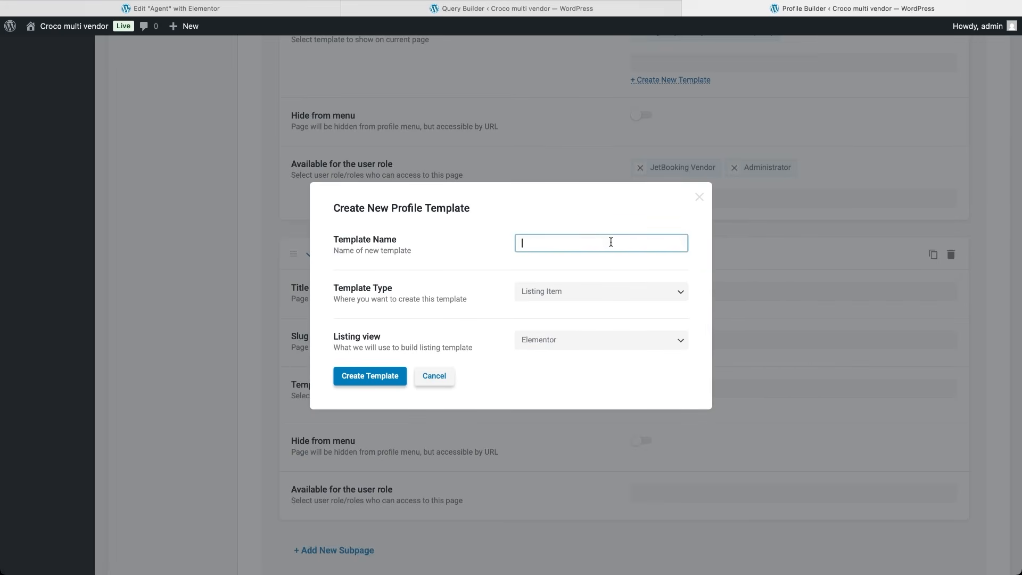
key("super+v")
left_click(591, 290)
left_click(589, 301)
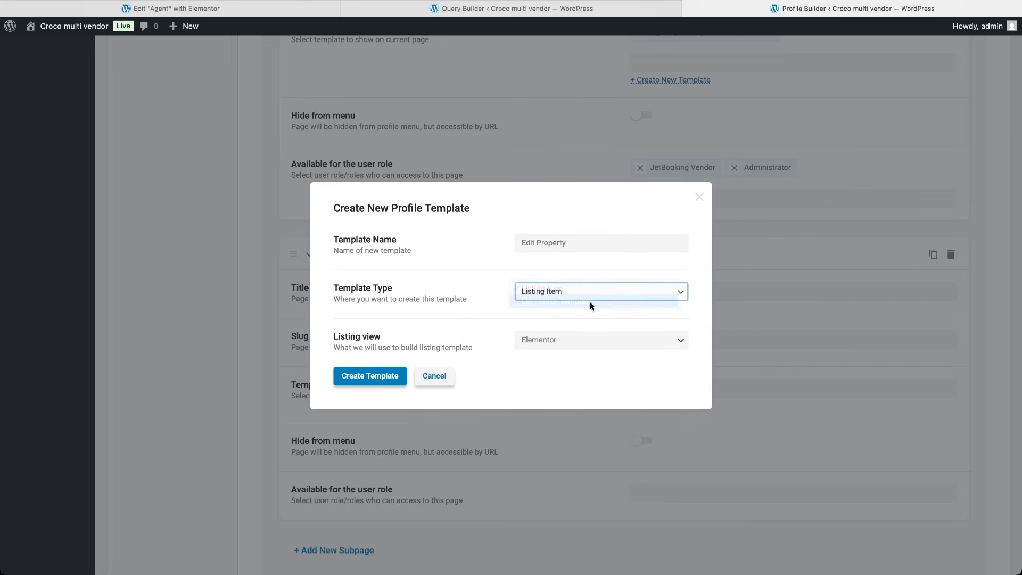
left_click(393, 352)
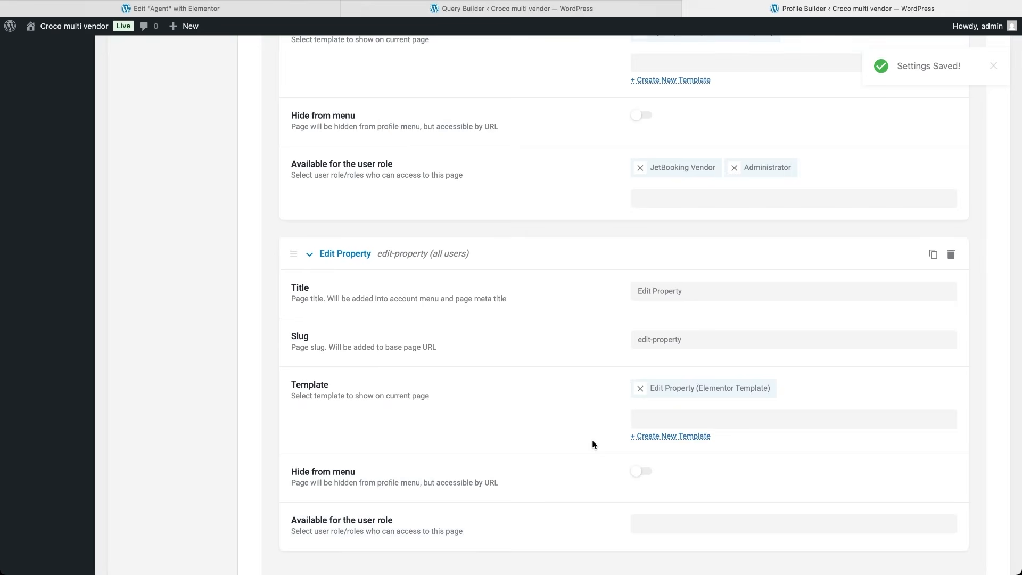
Step: Hide the Edit Property subpage from the menu and make it available to the JetBooking Vendor and Administrator roles
left_click(642, 471)
scroll(612, 507, "down", 3)
left_click(664, 443)
type("jet")
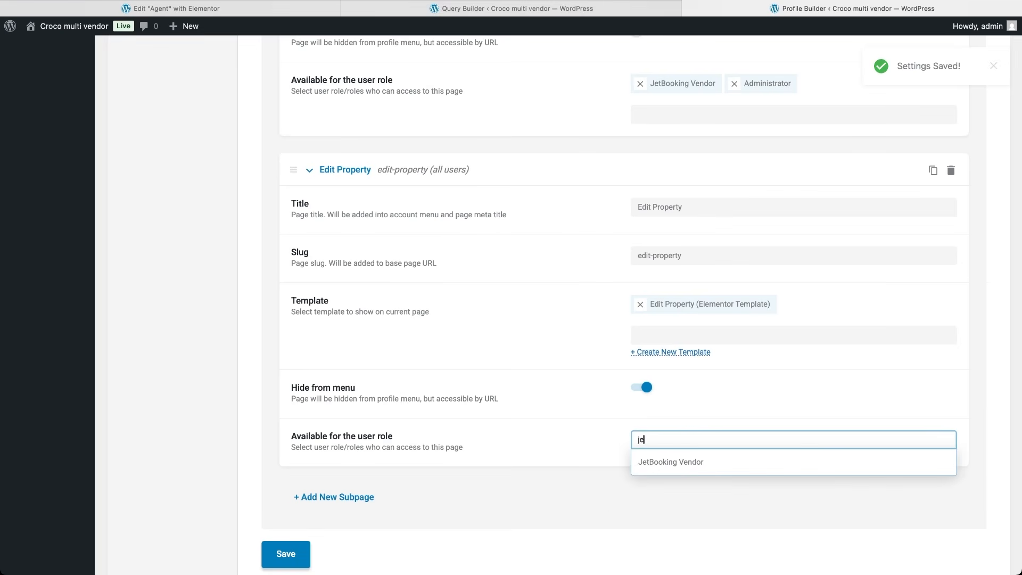
left_click(667, 461)
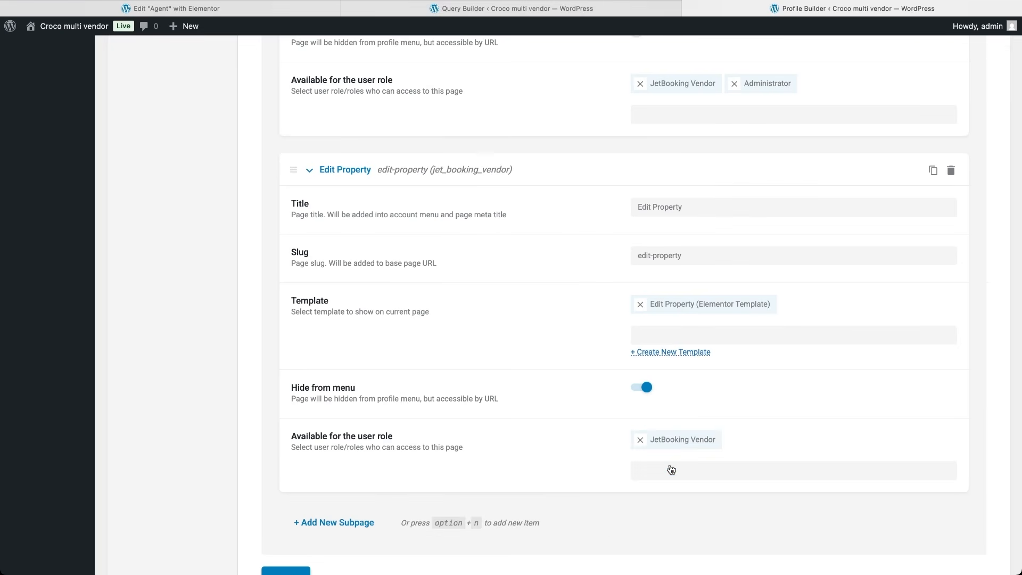
left_click(668, 472)
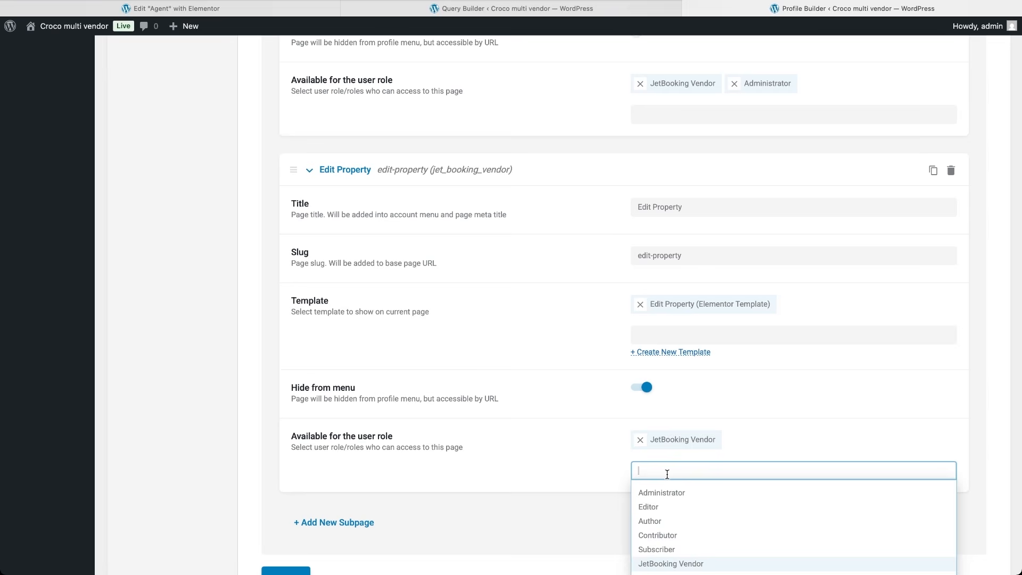
left_click(666, 492)
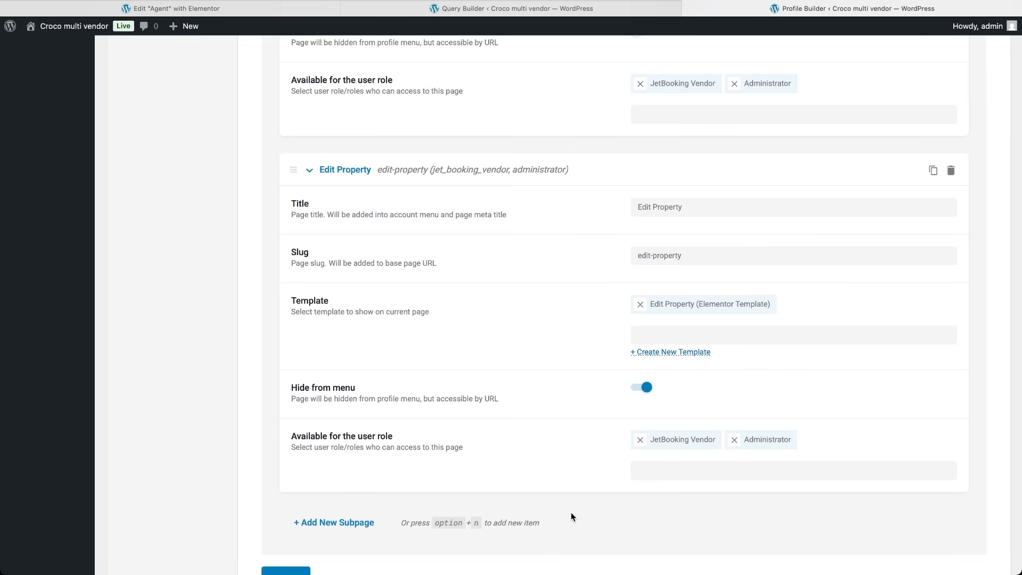
Step: Add an Add Property subpage with slug add-property, an Add Property Elementor template, and access for JetBooking Vendor and Administrator
scroll(571, 514, "down", 3)
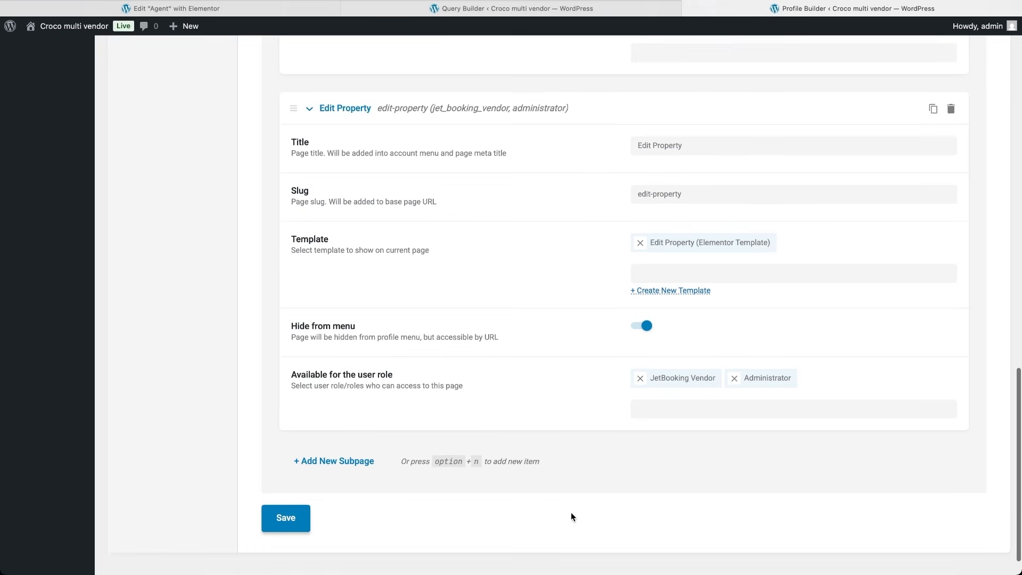
left_click(354, 429)
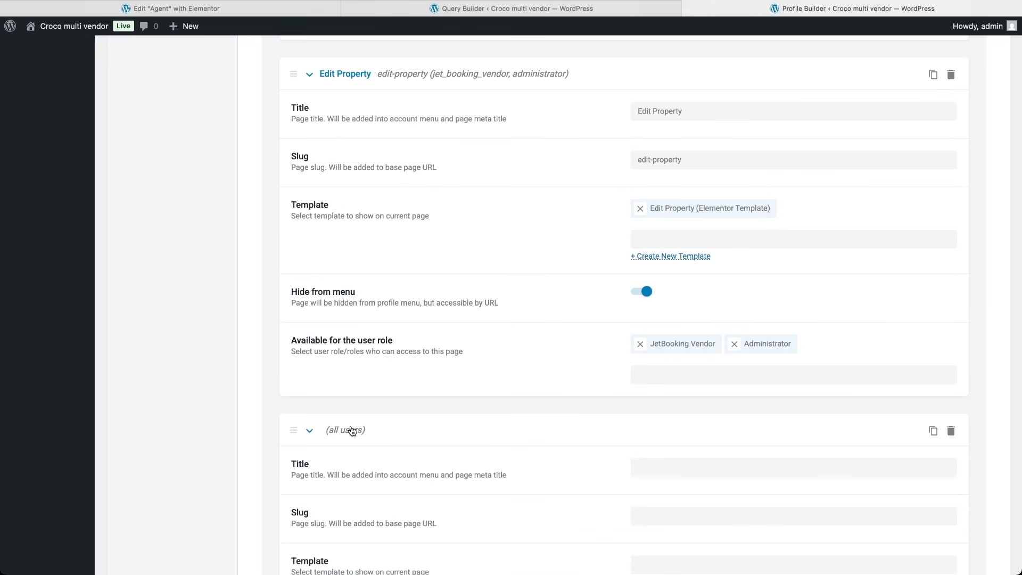
scroll(570, 506, "down", 3)
scroll(572, 509, "down", 1)
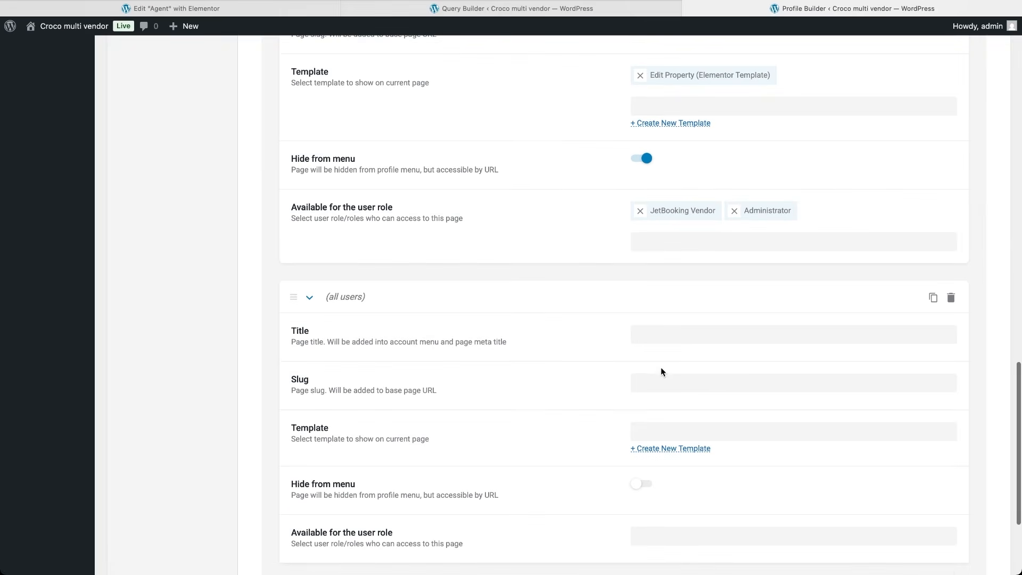
left_click(657, 339)
type("Add Property")
key("super+a")
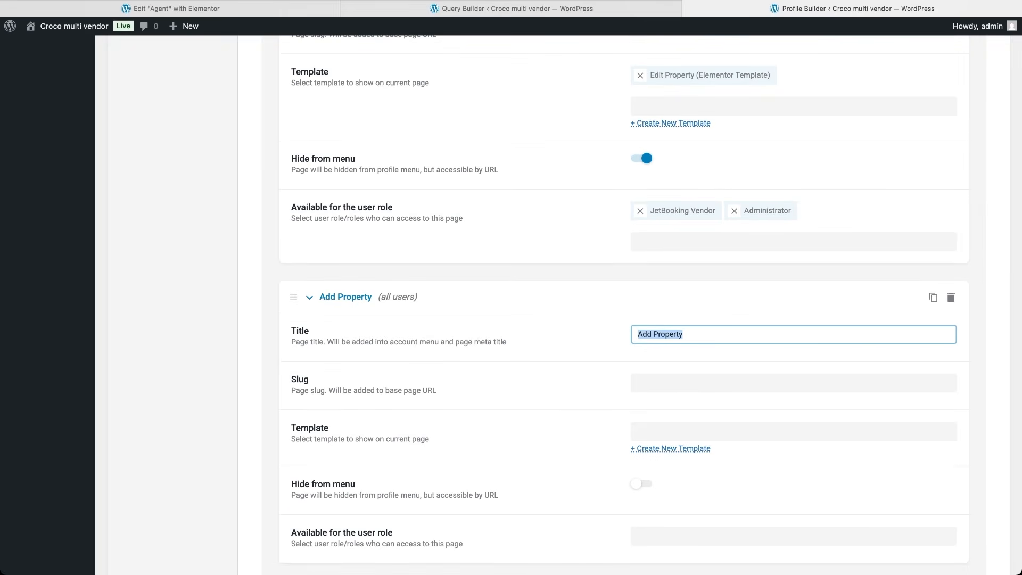
key("Tab")
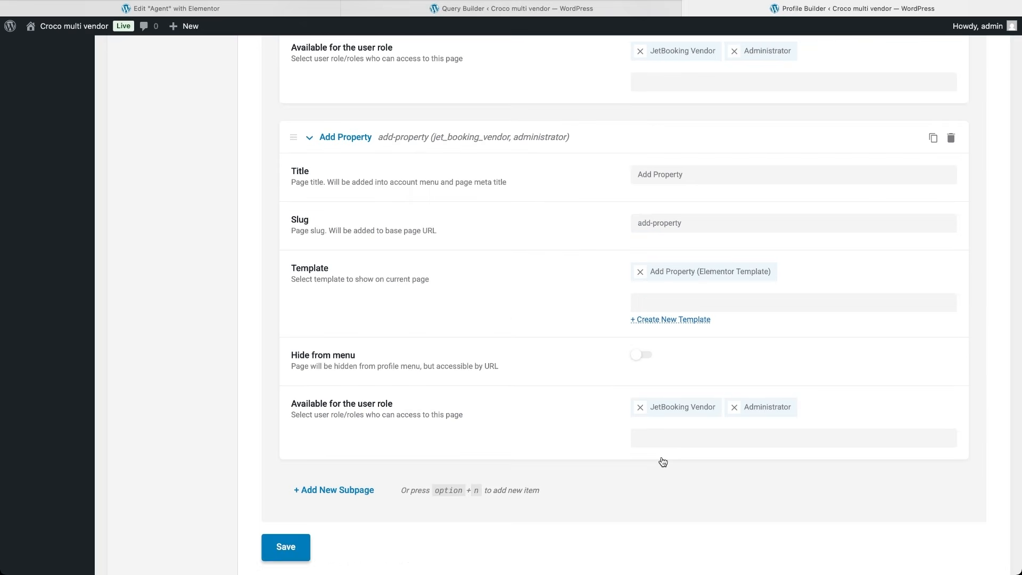
Step: Add Booking Configuration, Schedule Settings and Booking Calendar subpages with their own templates, the last for JetBooking Vendor and Administrator, and save the settings
left_click(335, 490)
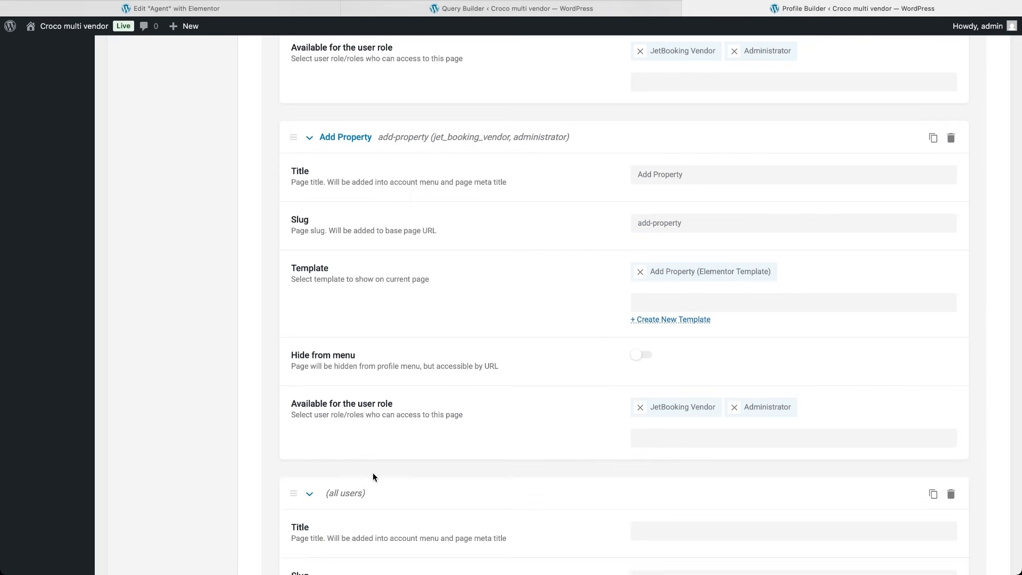
scroll(528, 501, "down", 6)
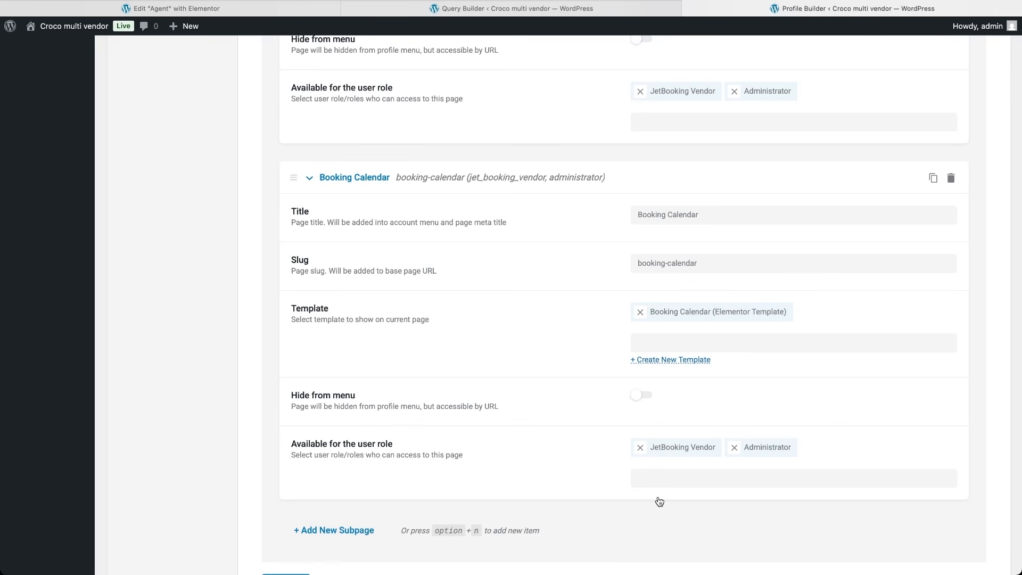
scroll(659, 502, "down", 3)
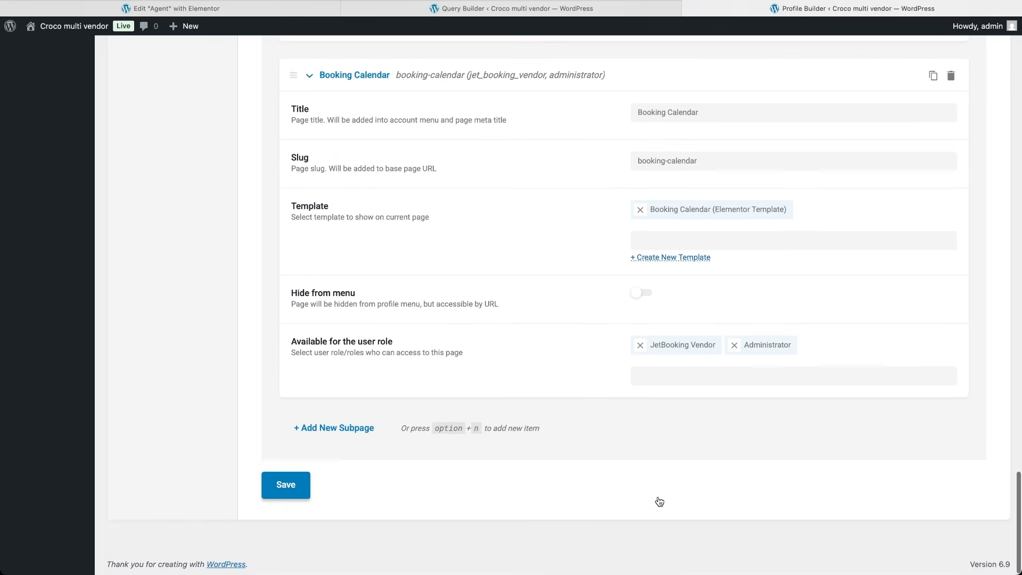
left_click(291, 482)
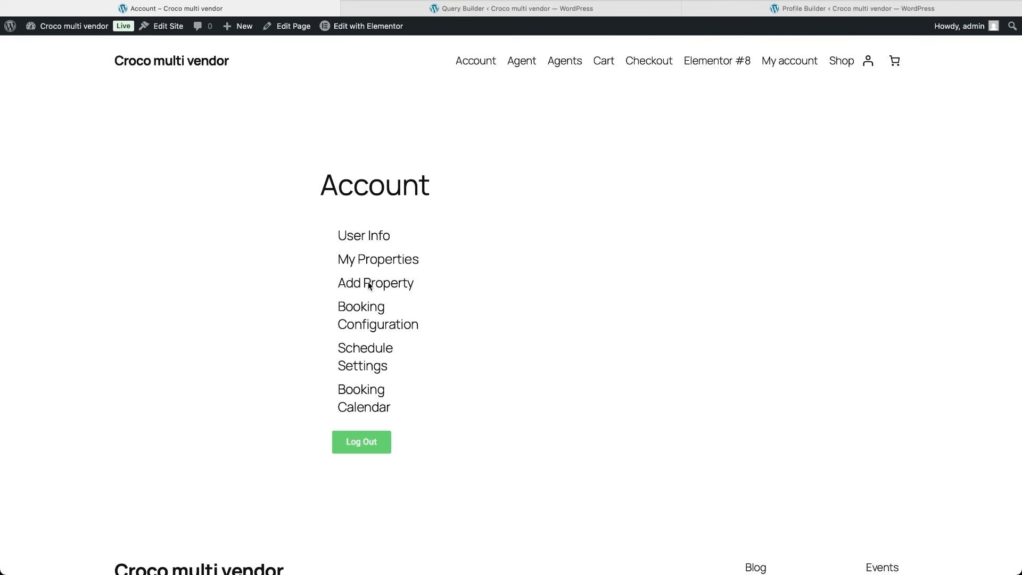
Step: Open the Elementor templates list from the WordPress dashboard and open the user info template for editing in Elementor
left_click(393, 8)
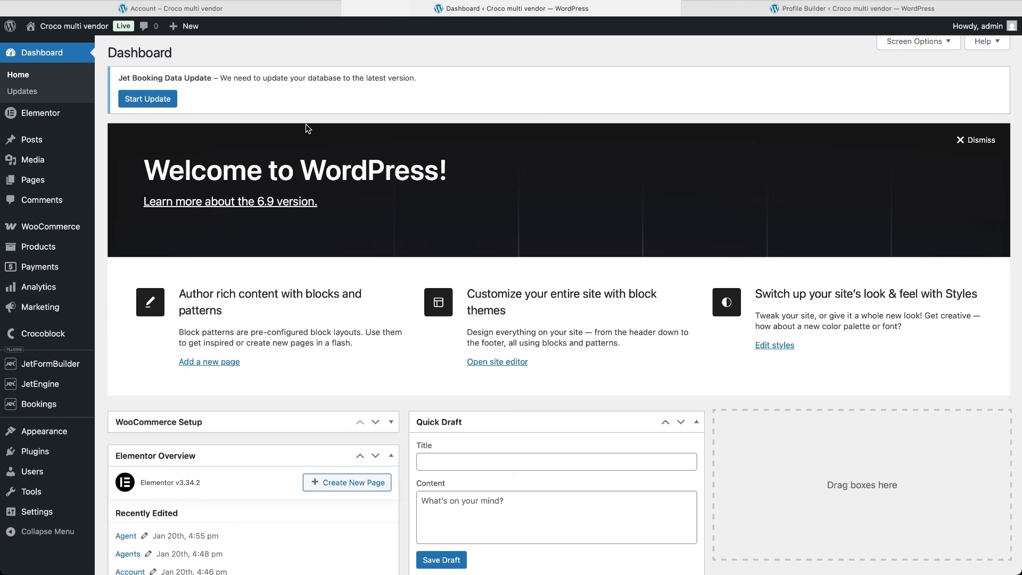
mouse_move(47, 111)
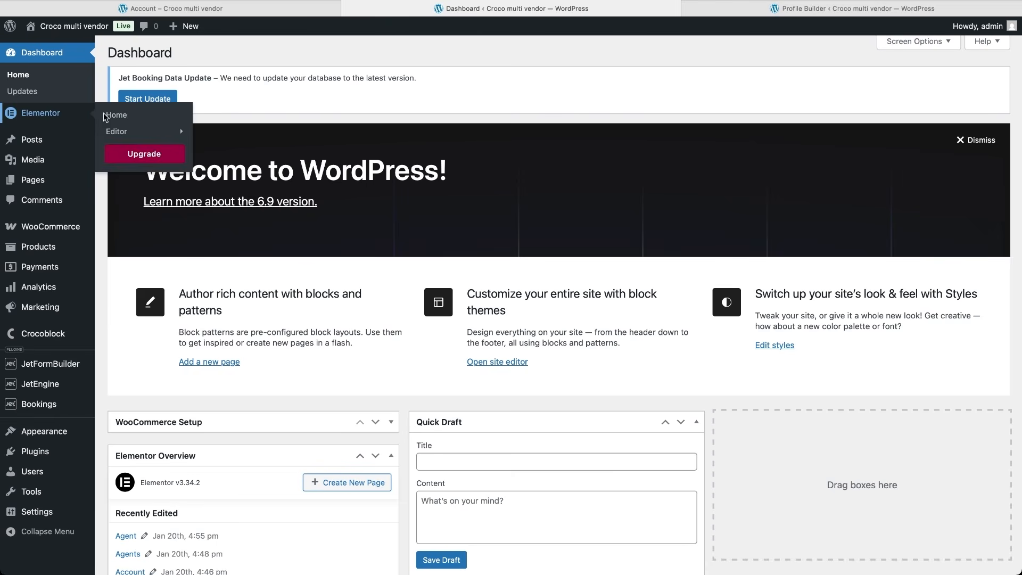
mouse_move(120, 133)
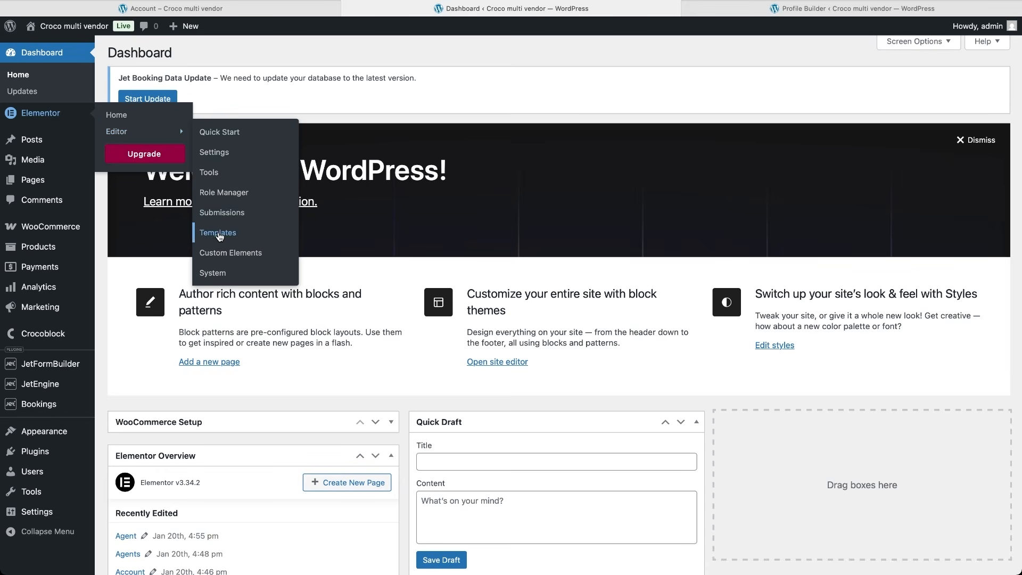
left_click(219, 234)
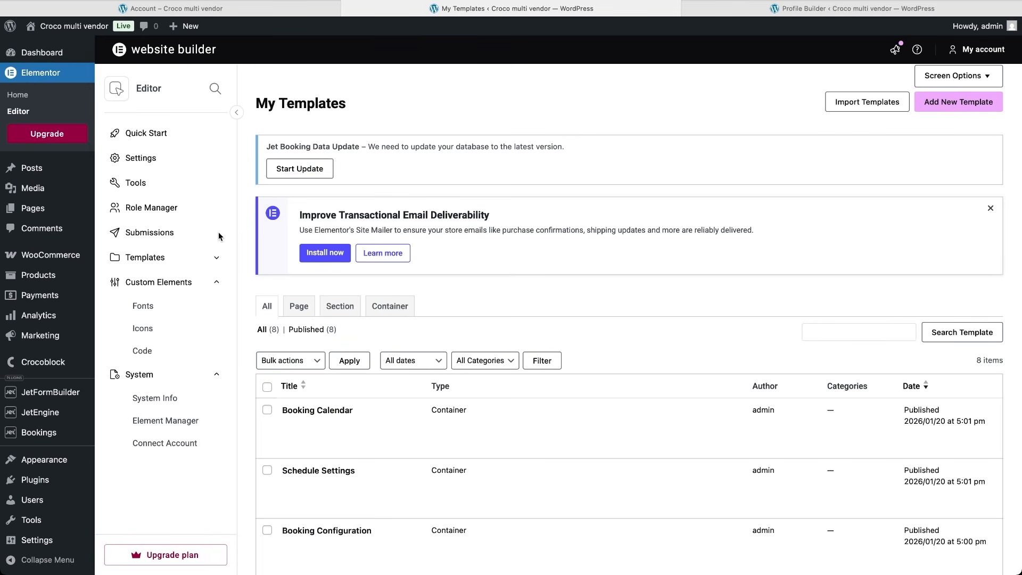
scroll(351, 458, "down", 4)
scroll(350, 458, "down", 3)
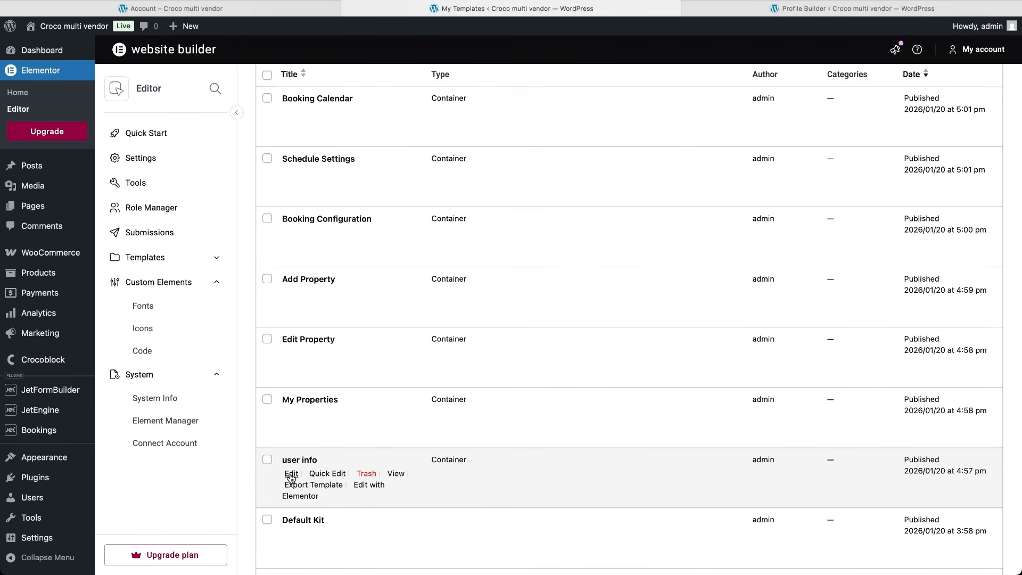
left_click(292, 496)
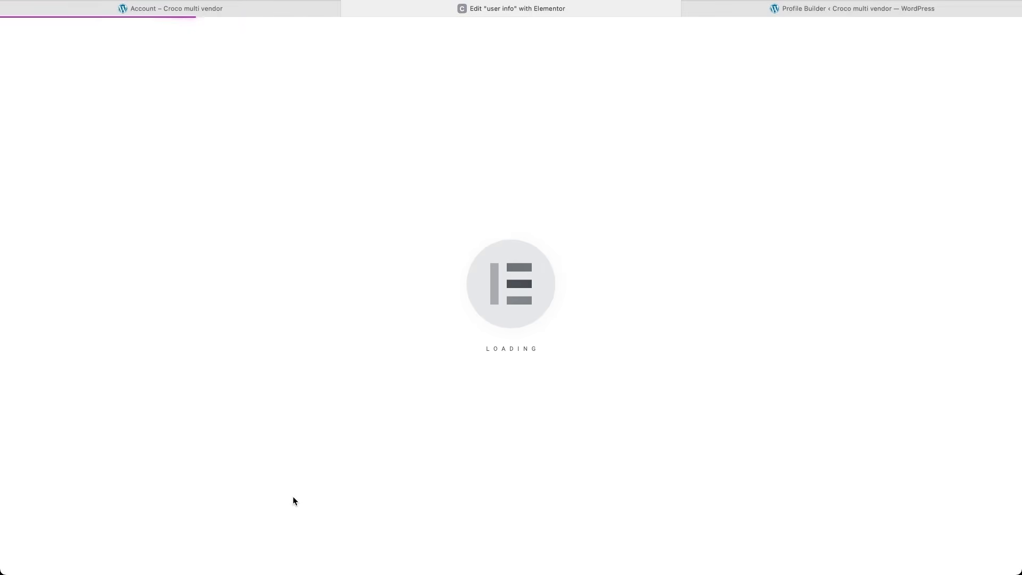